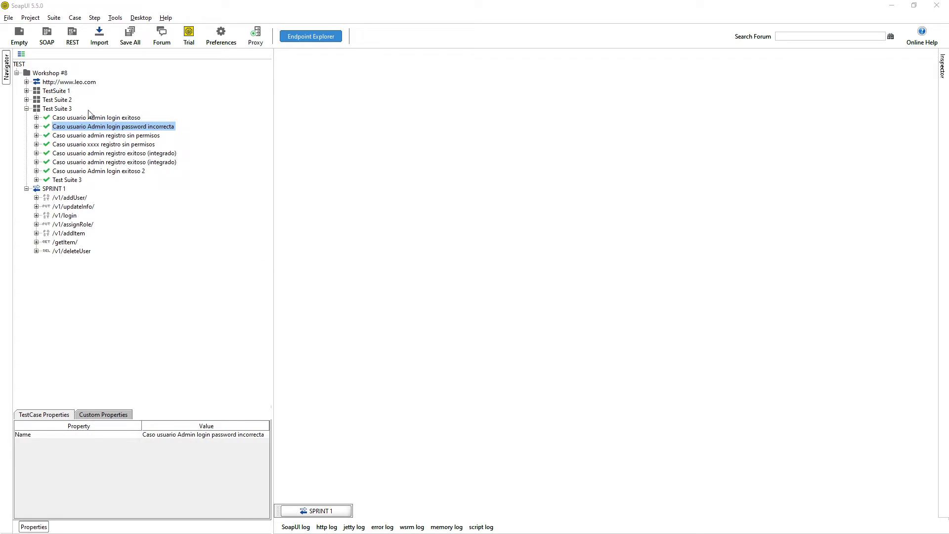
# Inspect the workspace, Workshop #8 and TestSuite 1 properties, then expand Caso usuario Admin login exitoso.
pyautogui.click(20, 64)
pyautogui.click(43, 76)
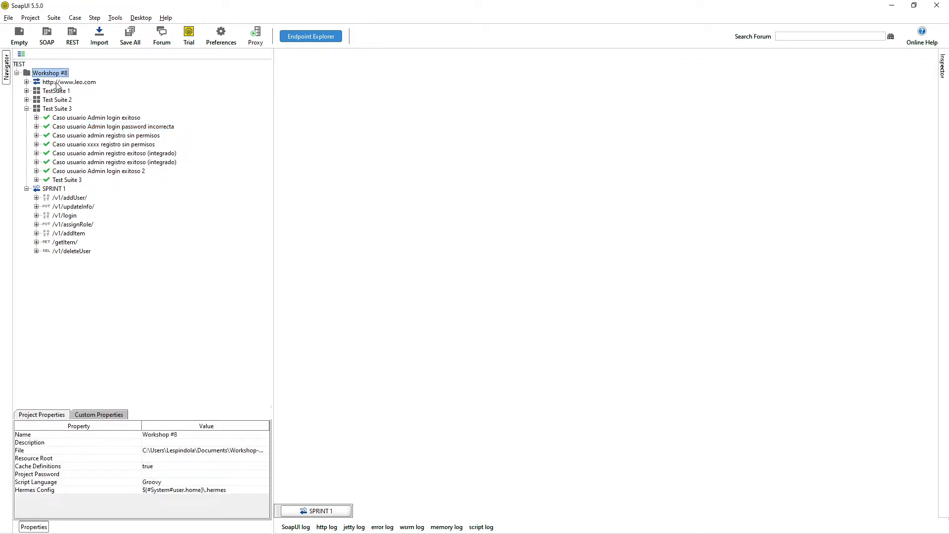
pyautogui.click(57, 92)
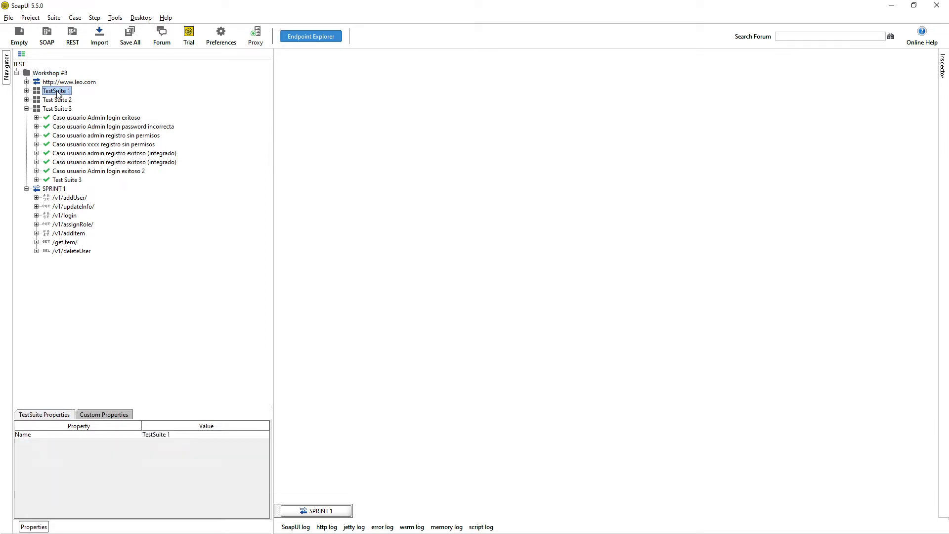
pyautogui.click(75, 119)
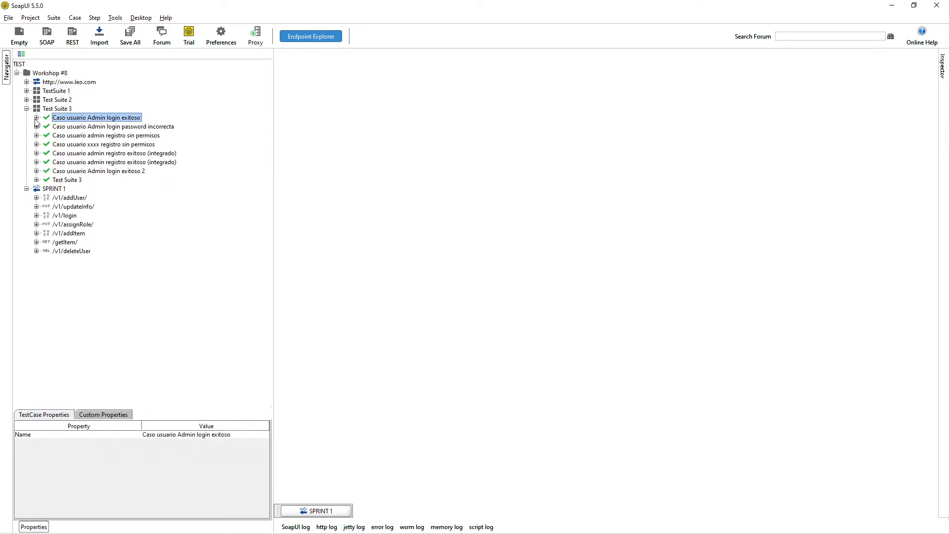
pyautogui.click(36, 117)
pyautogui.click(89, 136)
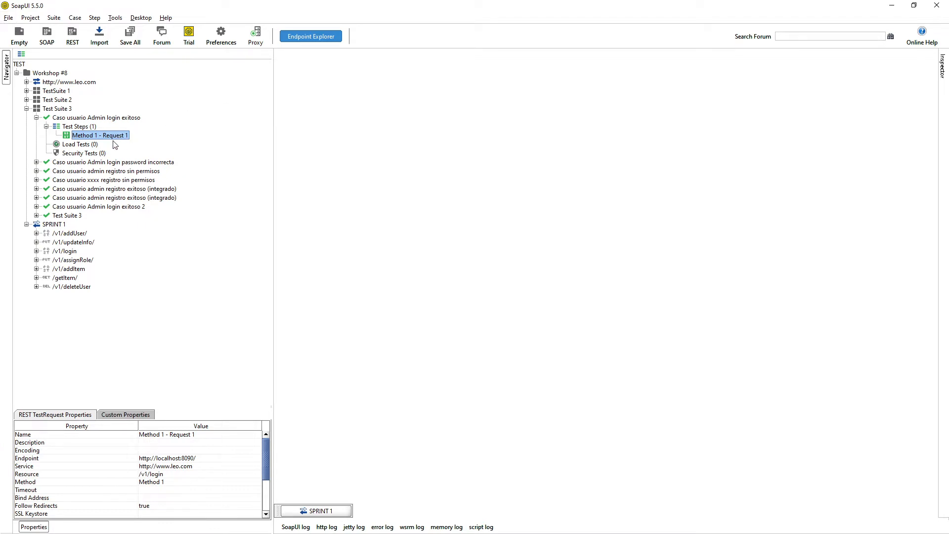
pyautogui.click(56, 83)
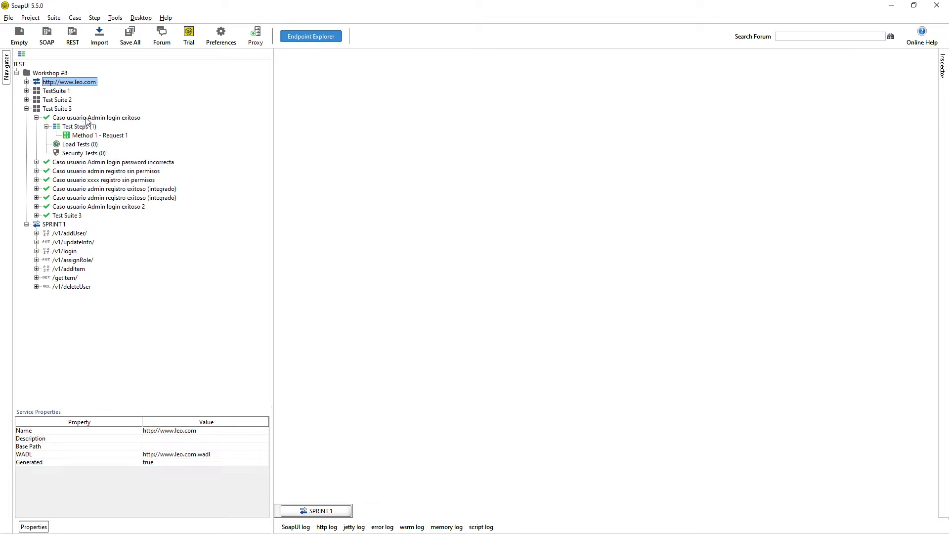
pyautogui.click(88, 118)
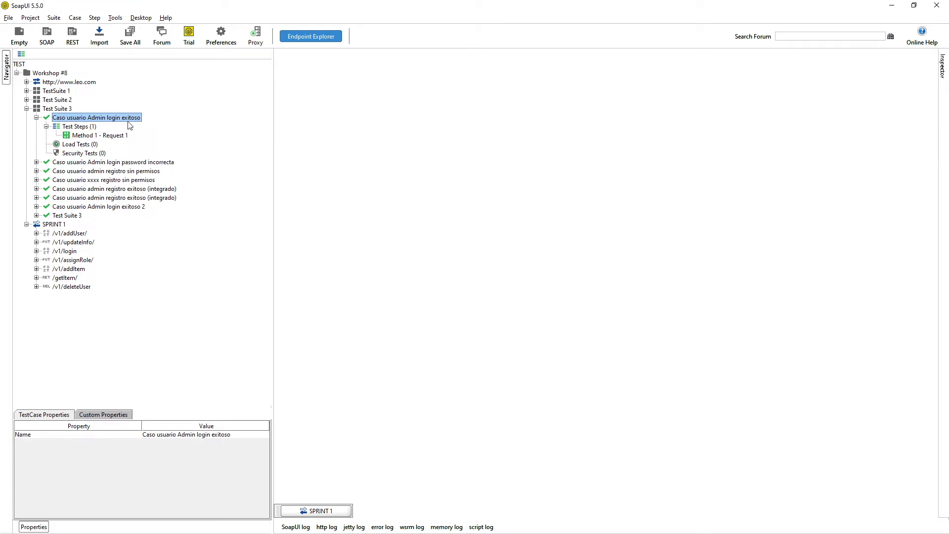
pyautogui.click(91, 136)
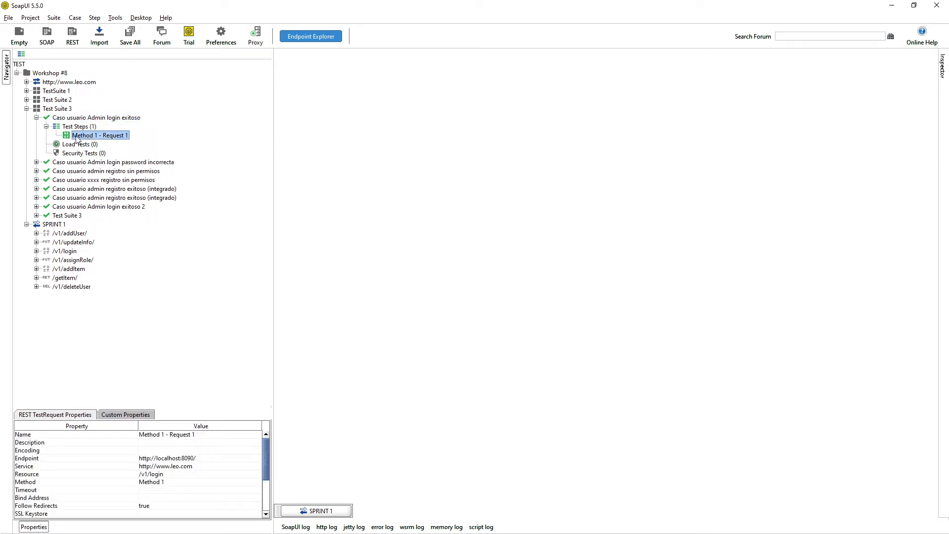
# Open Method 1 - Request 1, send the login request, and show the response as JSON.
pyautogui.doubleClick(78, 136)
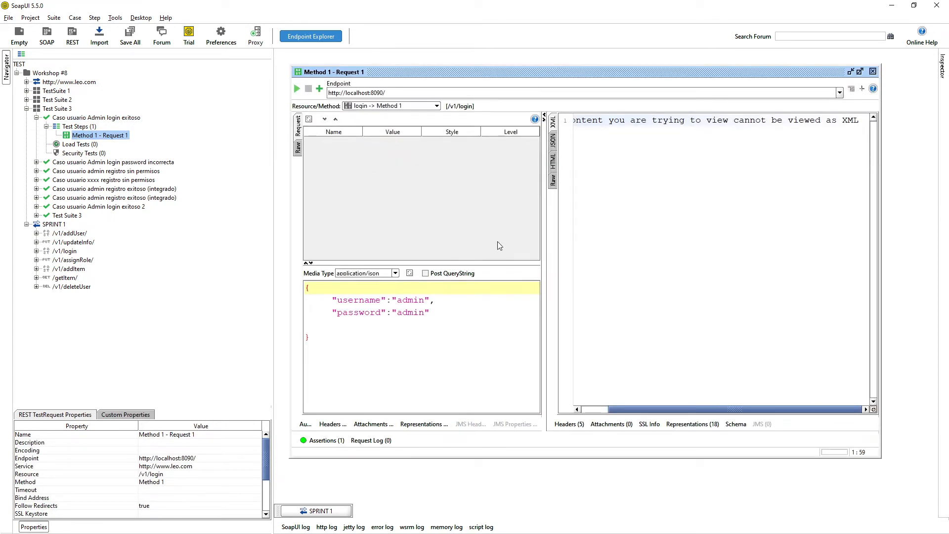
pyautogui.click(297, 88)
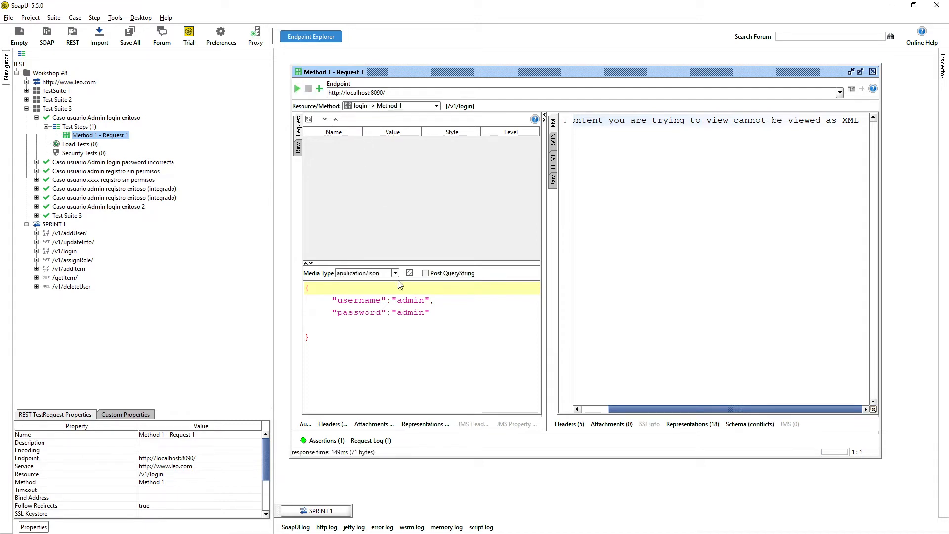
pyautogui.moveTo(375, 356); pyautogui.dragTo(412, 257)
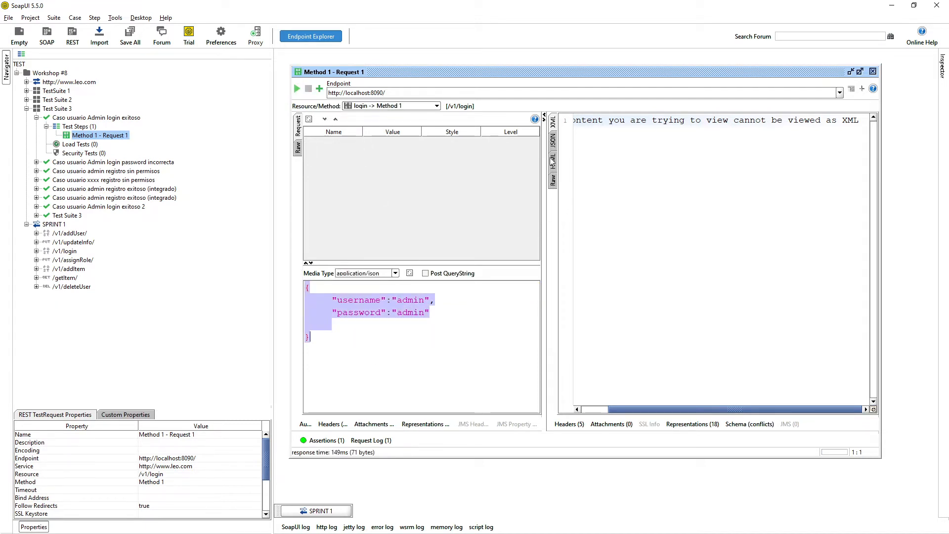
pyautogui.click(554, 143)
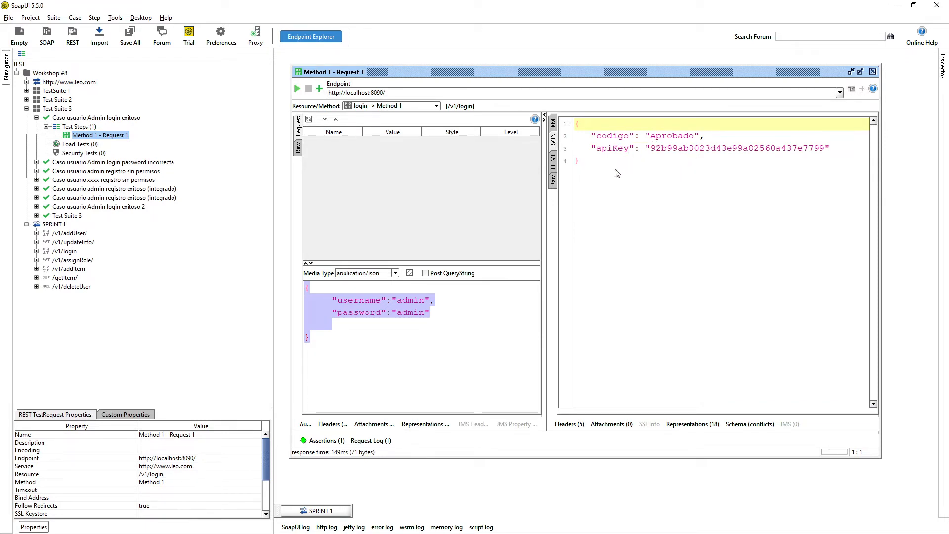
# Highlight the admin username and password in the body and the Aprobado codigo and apiKey in the response.
pyautogui.doubleClick(413, 300)
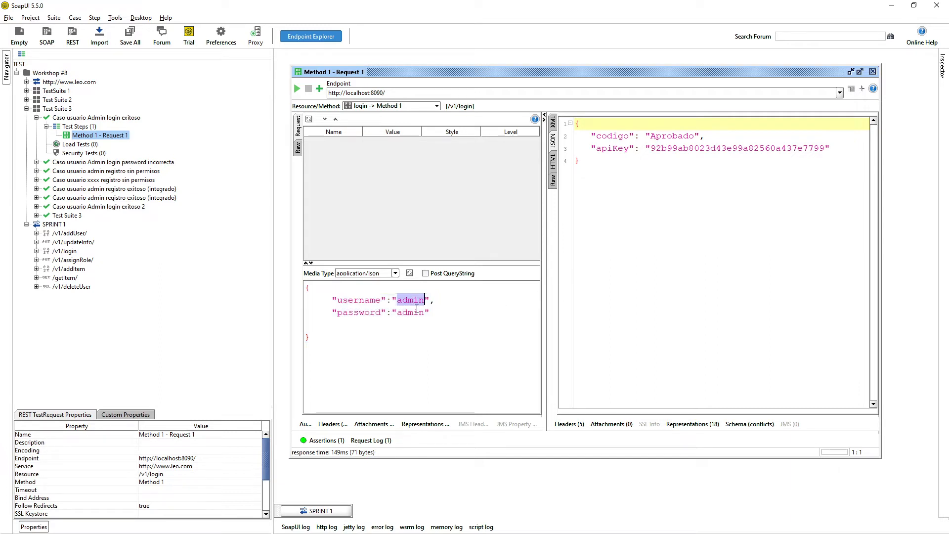
pyautogui.click(414, 312)
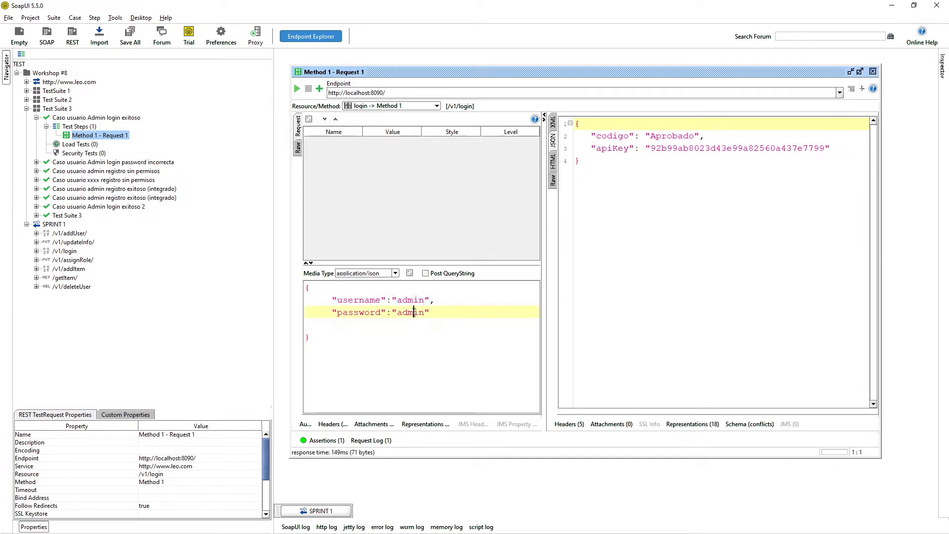
pyautogui.moveTo(607, 136); pyautogui.dragTo(645, 148)
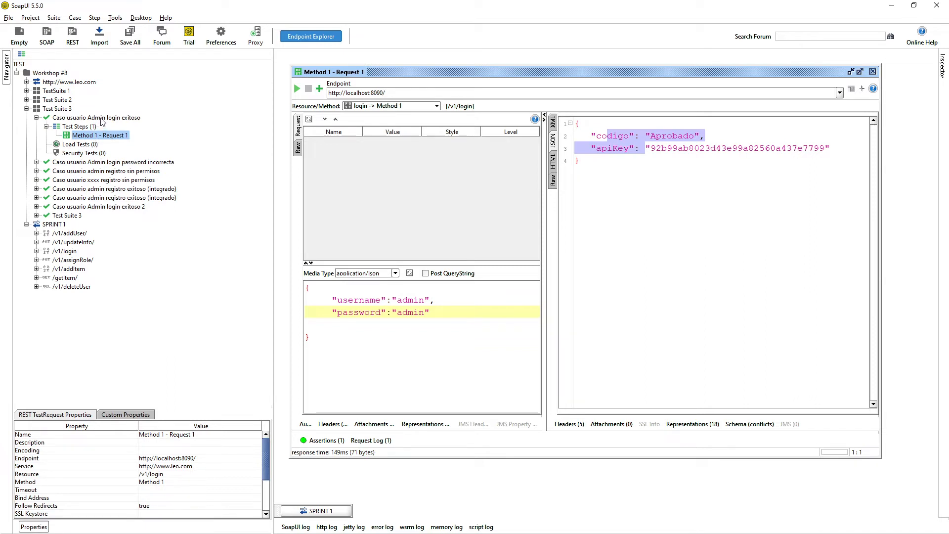
pyautogui.click(104, 119)
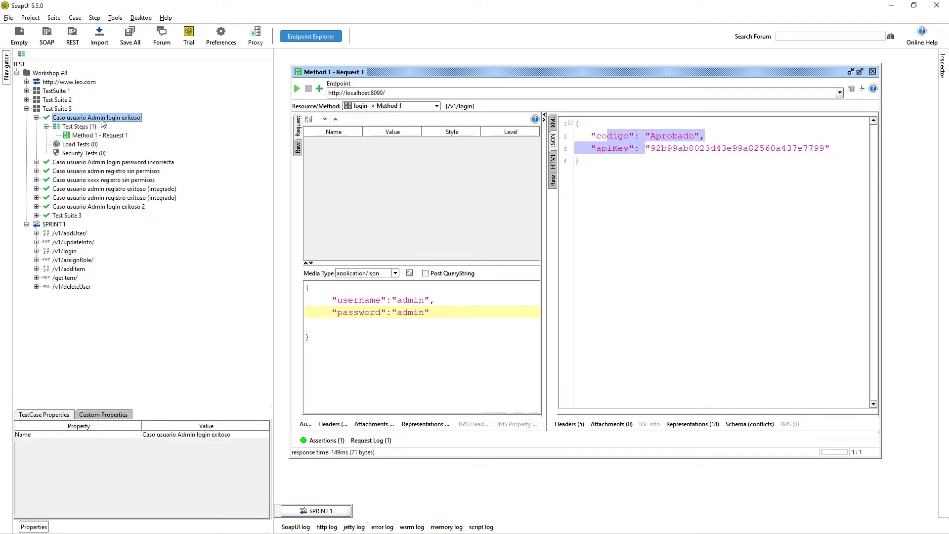
# Open the Caso usuario Admin login exitoso editor, close the request, and enlarge its Properties table.
pyautogui.doubleClick(103, 123)
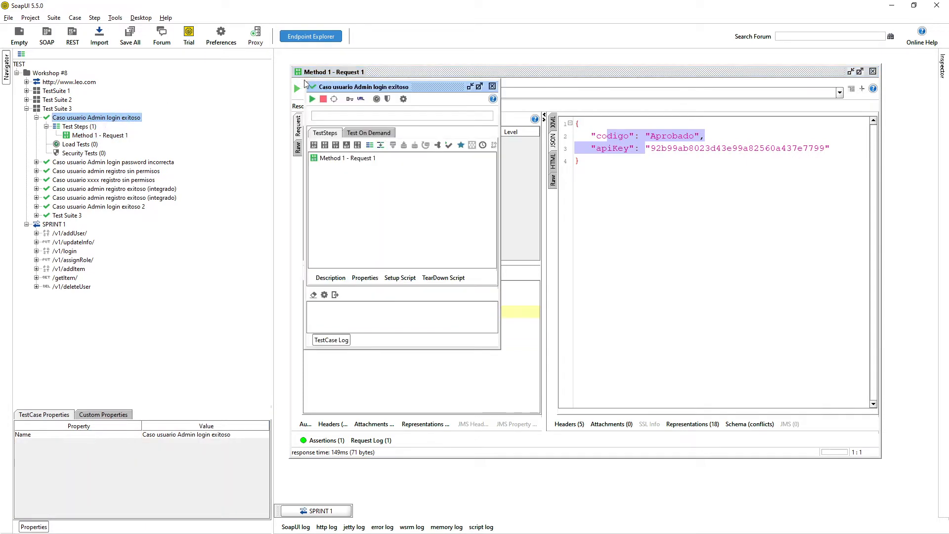
pyautogui.moveTo(307, 83); pyautogui.dragTo(357, 93)
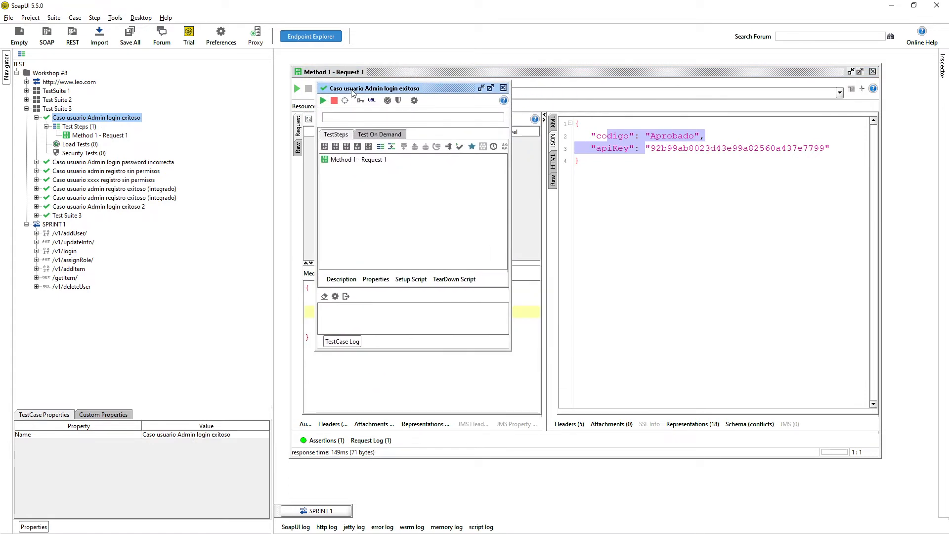
pyautogui.click(873, 71)
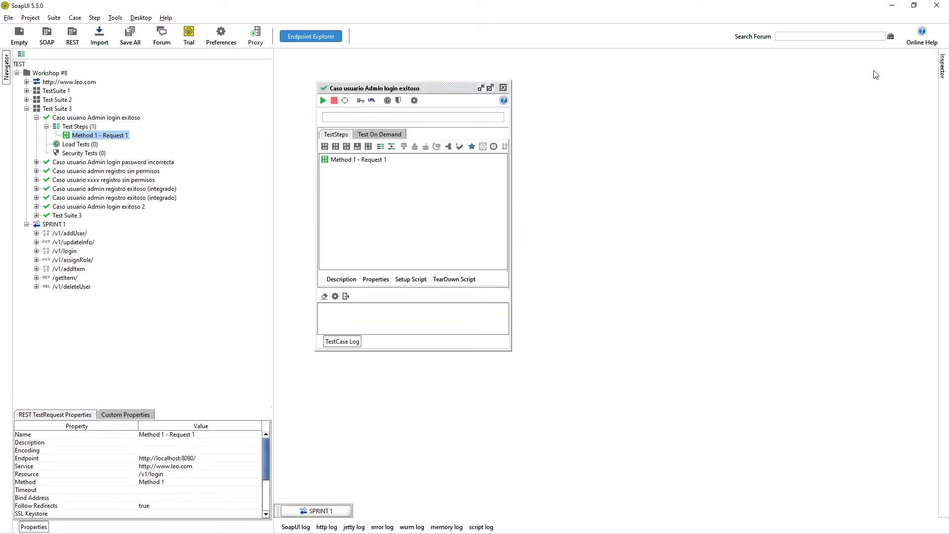
pyautogui.moveTo(438, 89); pyautogui.dragTo(459, 69)
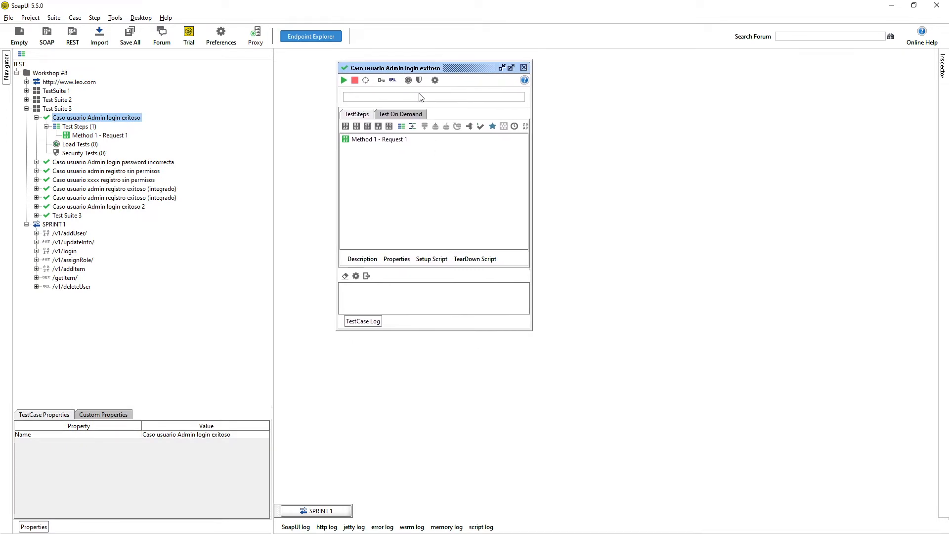
pyautogui.moveTo(373, 69); pyautogui.dragTo(365, 88)
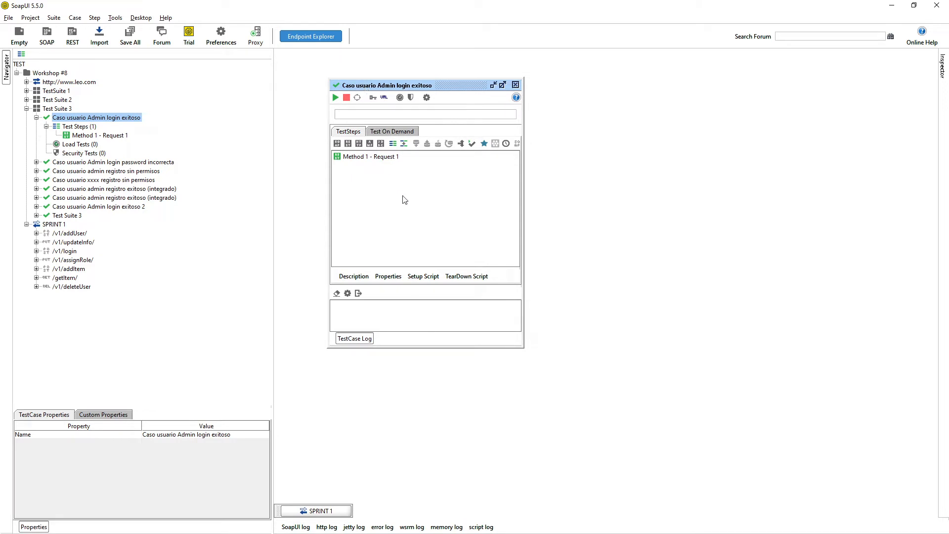
pyautogui.click(388, 277)
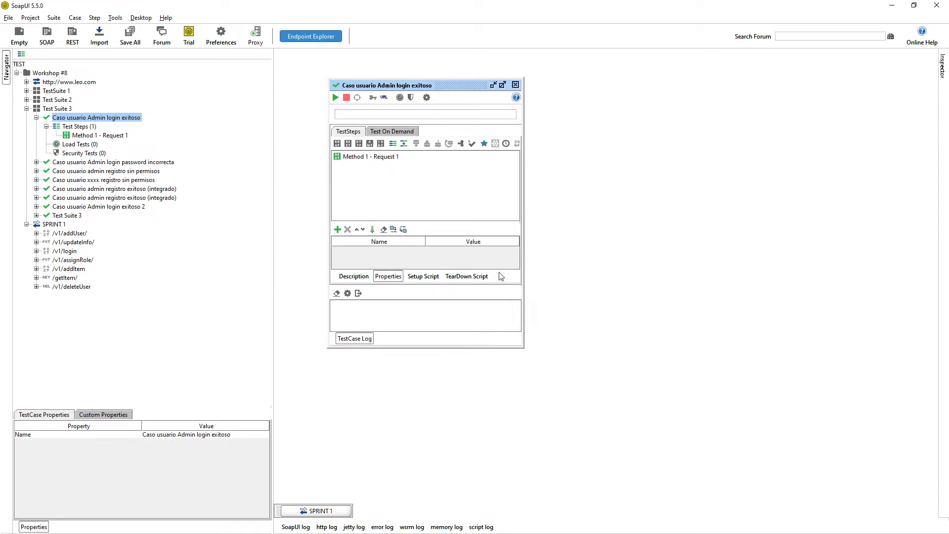
pyautogui.moveTo(505, 286); pyautogui.dragTo(529, 451)
pyautogui.moveTo(390, 294); pyautogui.dragTo(388, 256)
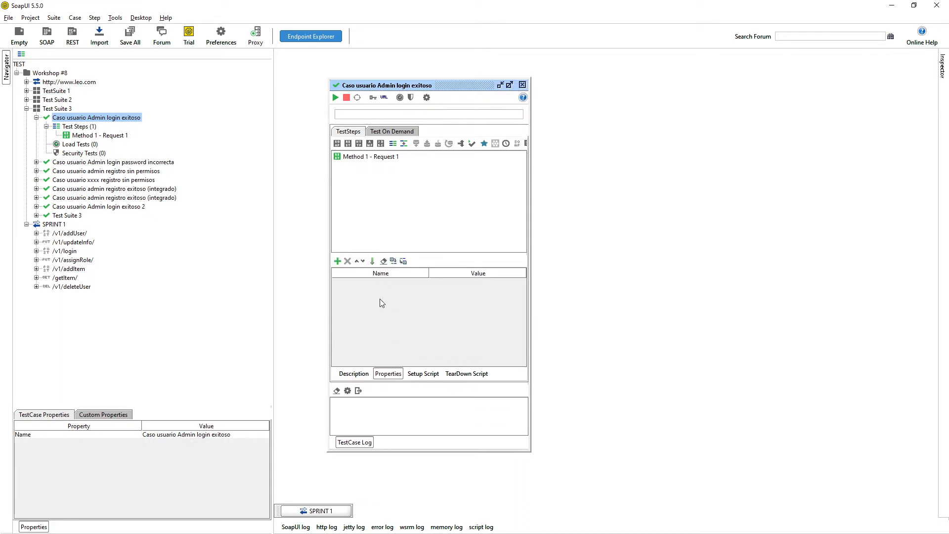
# Add test case properties campo A = 123 and campo B = 456.
pyautogui.click(337, 261)
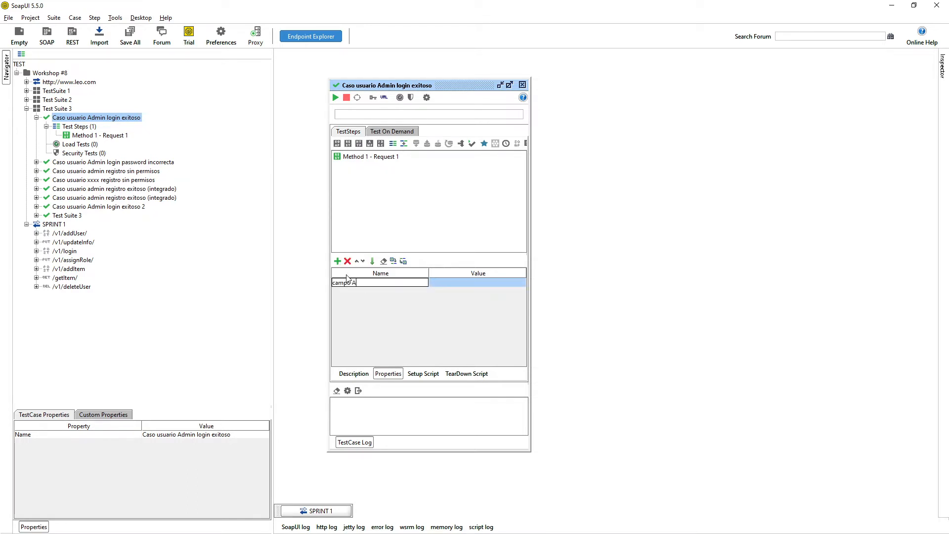
pyautogui.press('Tab')
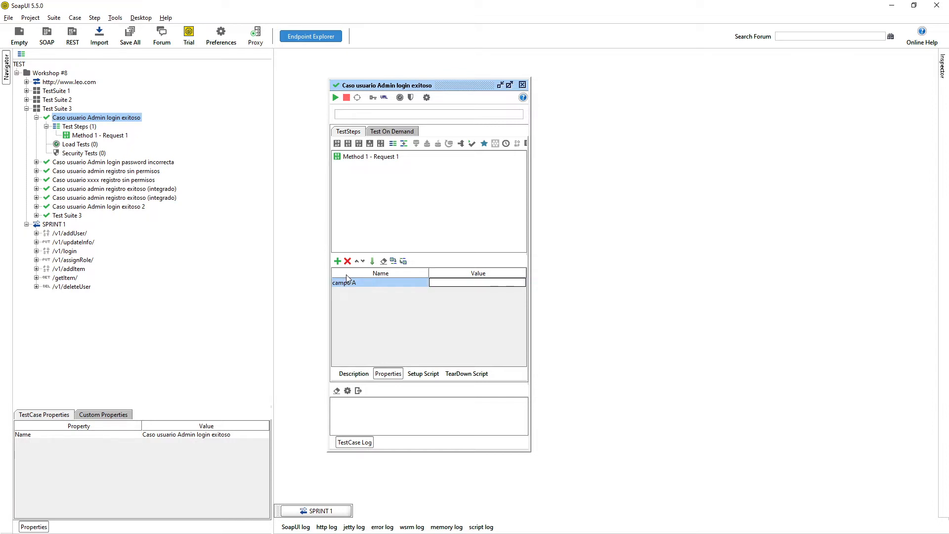
pyautogui.write('123')
pyautogui.press('Return')
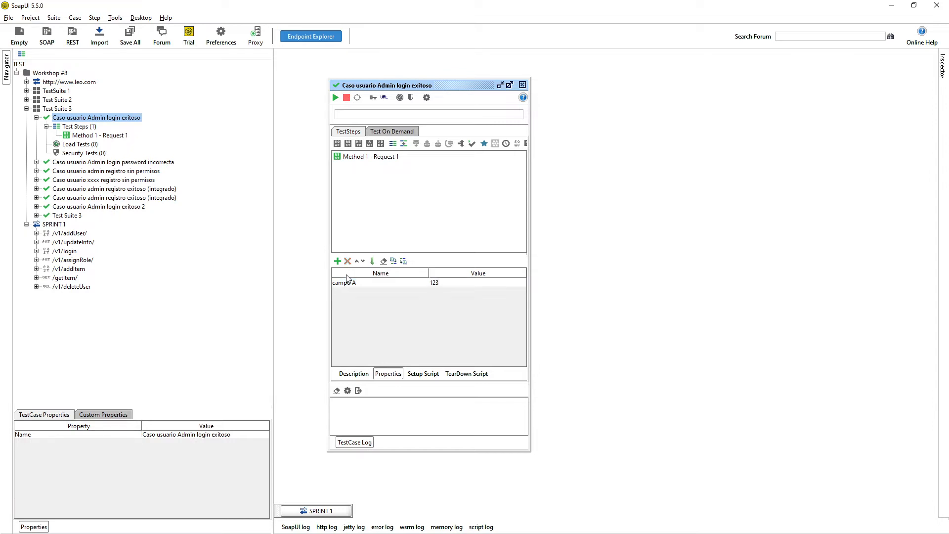
pyautogui.click(337, 261)
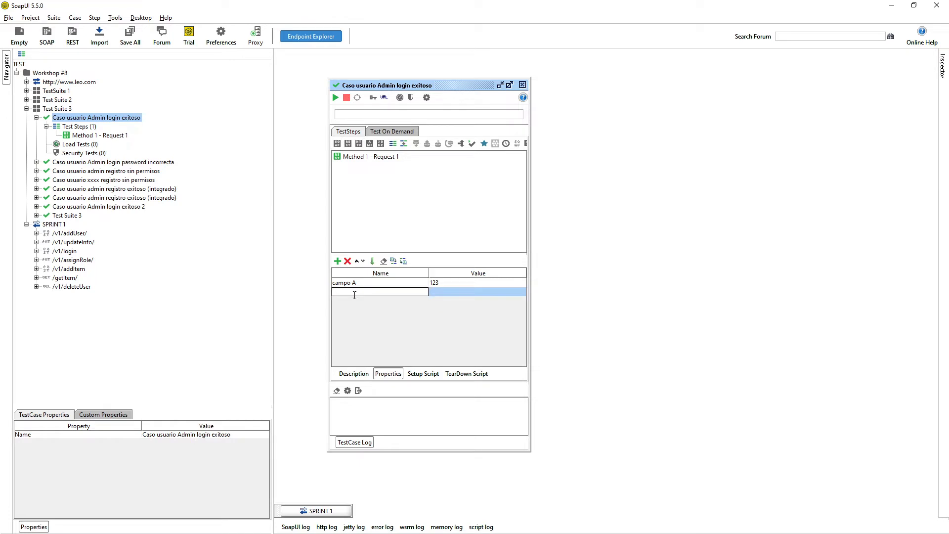
pyautogui.write('campo B')
pyautogui.press('Tab')
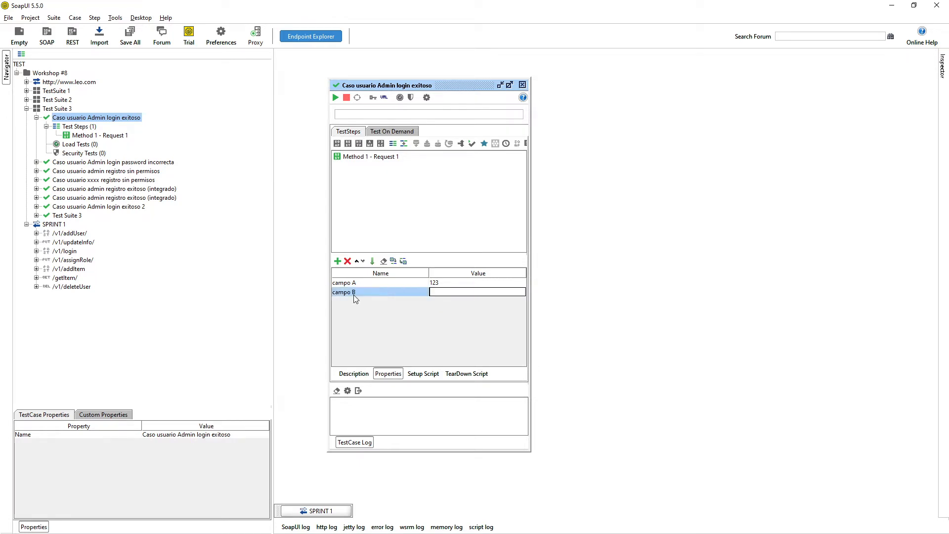
pyautogui.write('456')
pyautogui.press('Return')
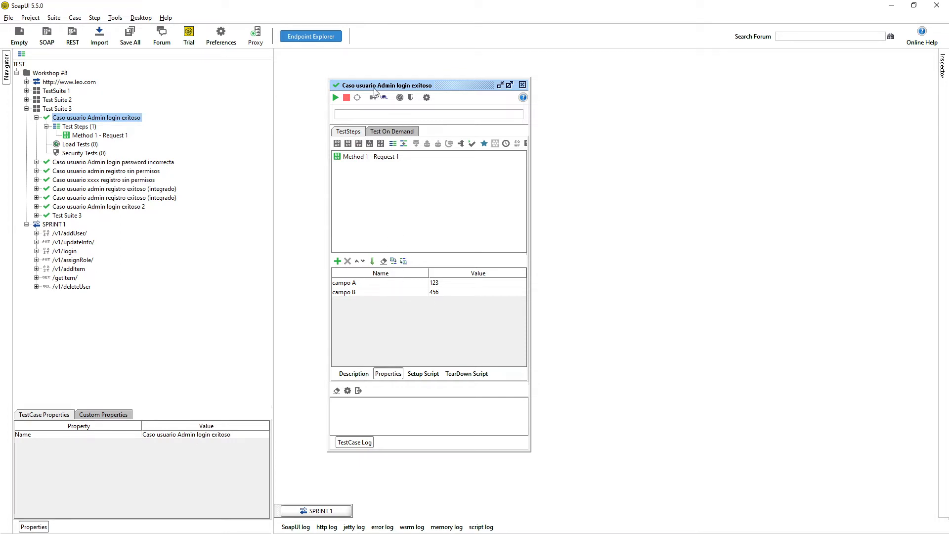
pyautogui.click(52, 110)
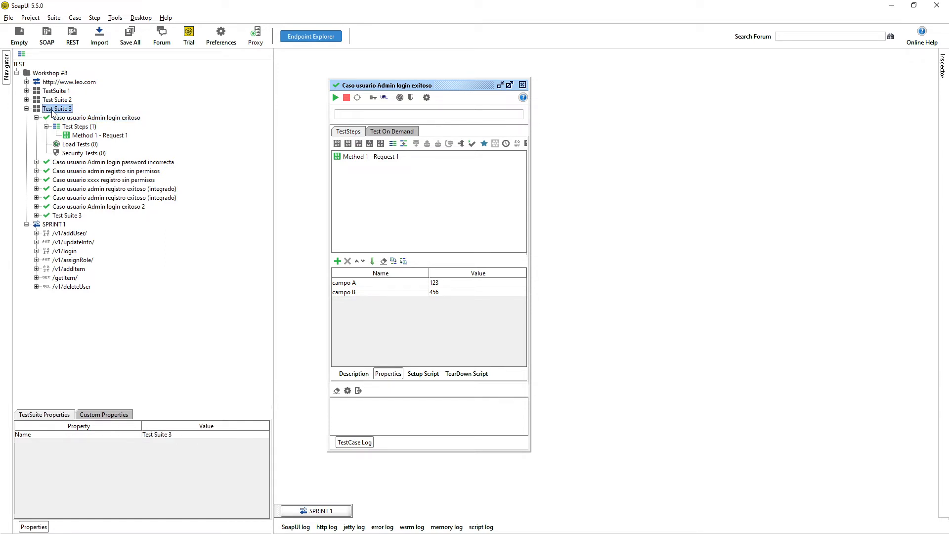
# Open the Test Suite 3 editor beside the test case and enlarge its Properties table.
pyautogui.doubleClick(51, 110)
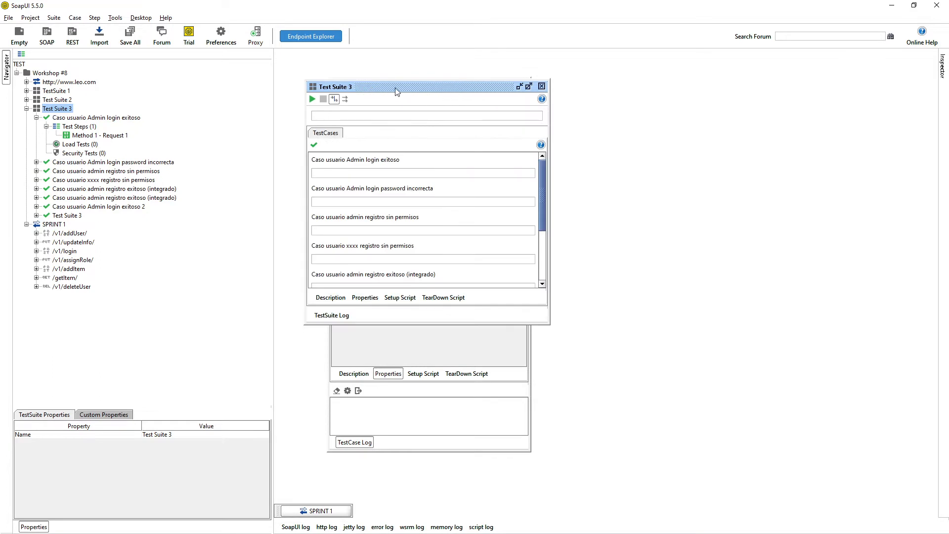
pyautogui.moveTo(395, 90); pyautogui.dragTo(657, 80)
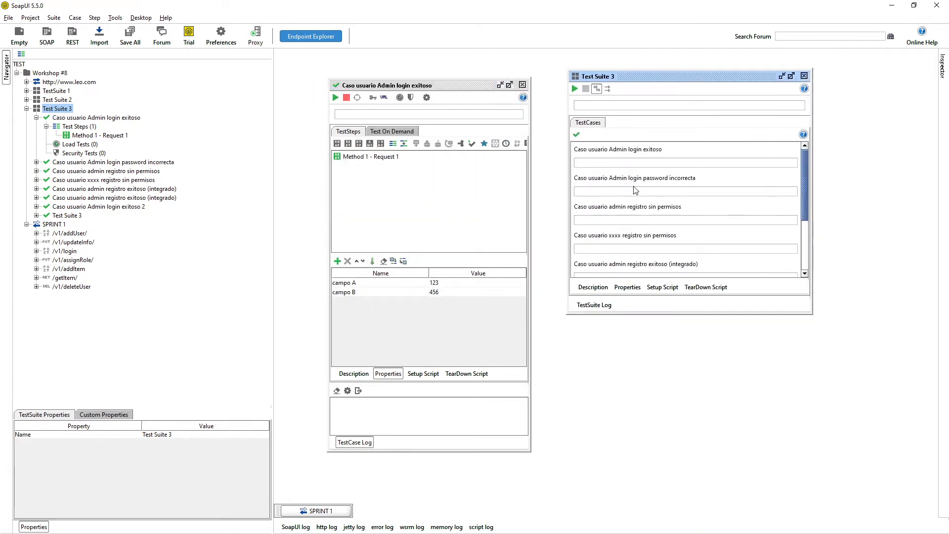
pyautogui.click(627, 287)
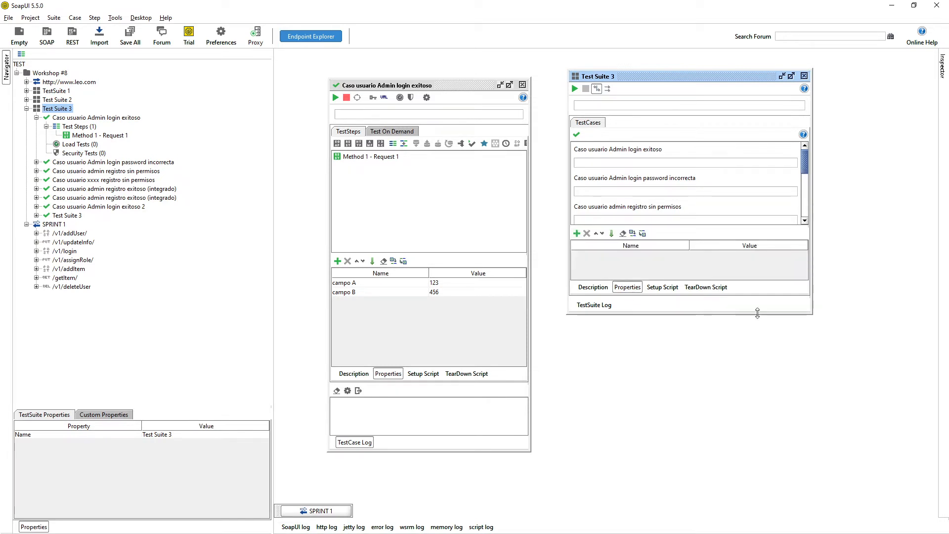
pyautogui.moveTo(805, 312); pyautogui.dragTo(833, 424)
pyautogui.moveTo(673, 316); pyautogui.dragTo(668, 228)
# Add the suite property campo C with value 789.
pyautogui.click(576, 236)
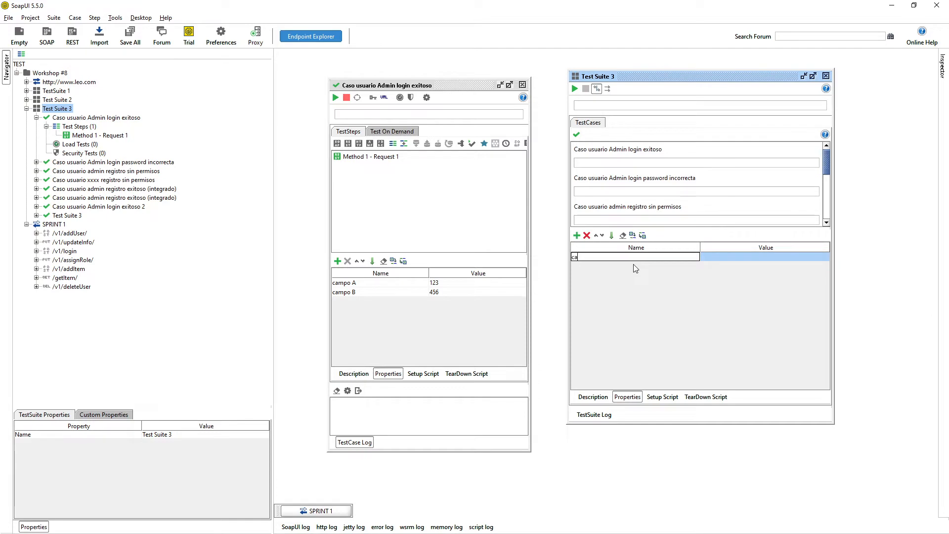
pyautogui.write('campo C')
pyautogui.press('Tab')
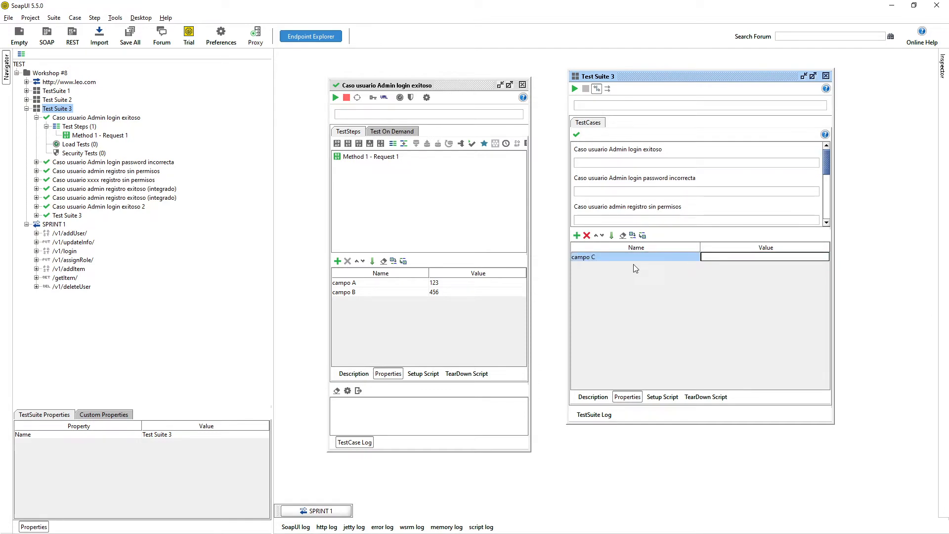
pyautogui.write('789')
pyautogui.press('Return')
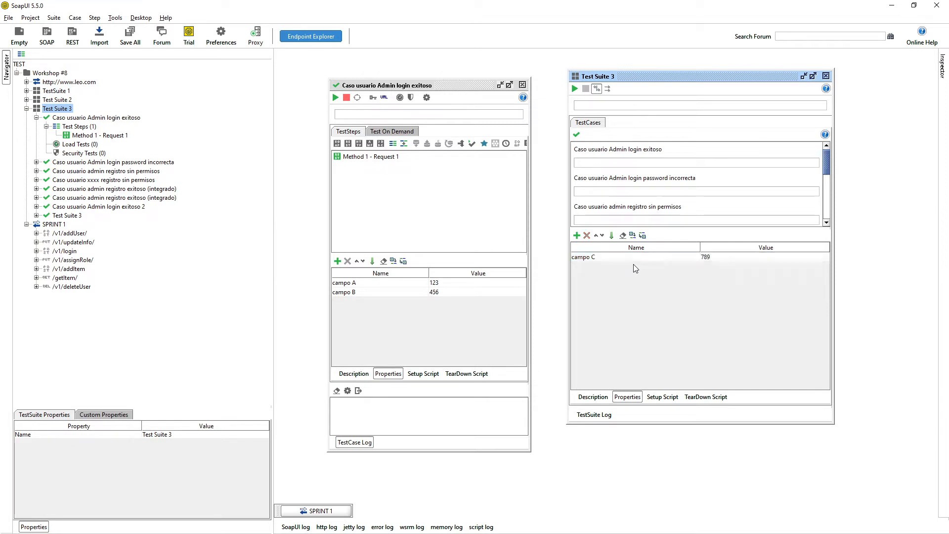
# Add a second suite property, campo D = 910, then select the Workshop #8 project.
pyautogui.click(576, 236)
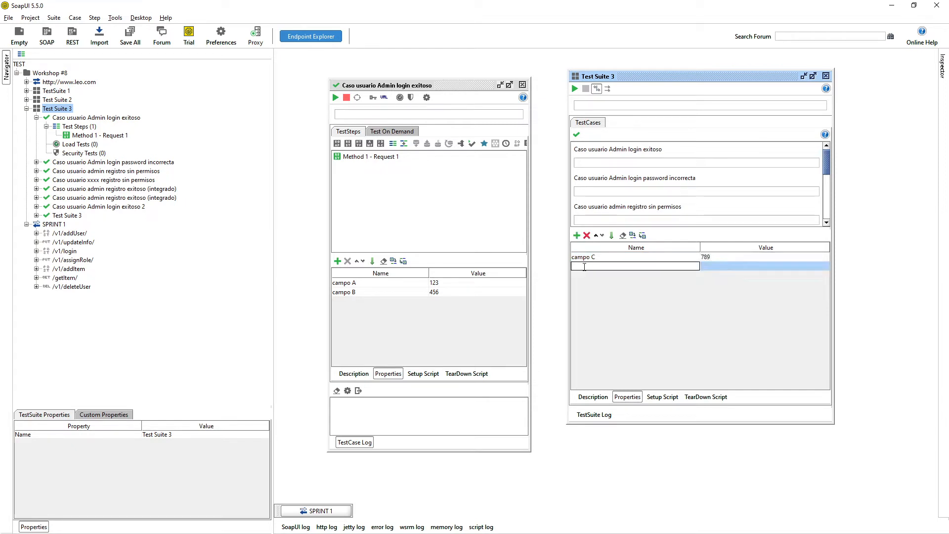
pyautogui.write('Campo D')
pyautogui.press('Return')
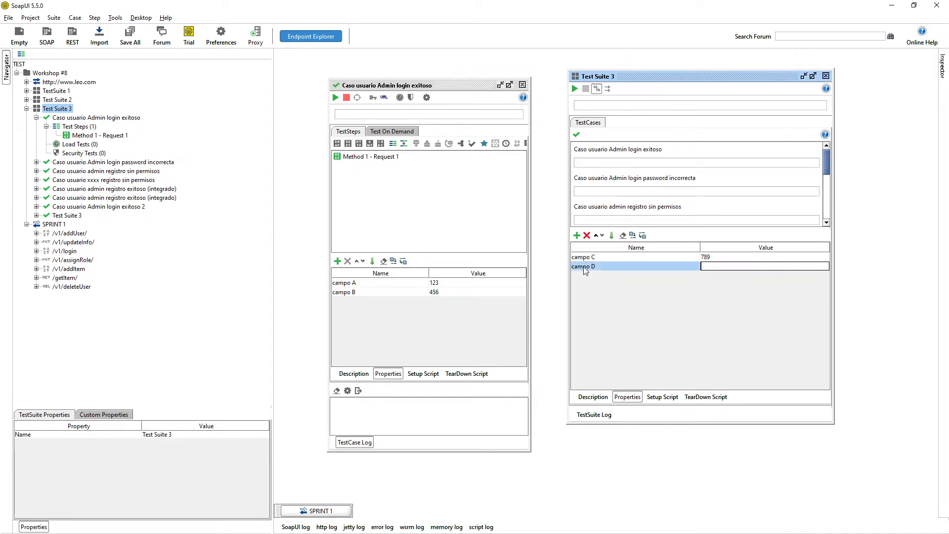
pyautogui.write('910')
pyautogui.press('Return')
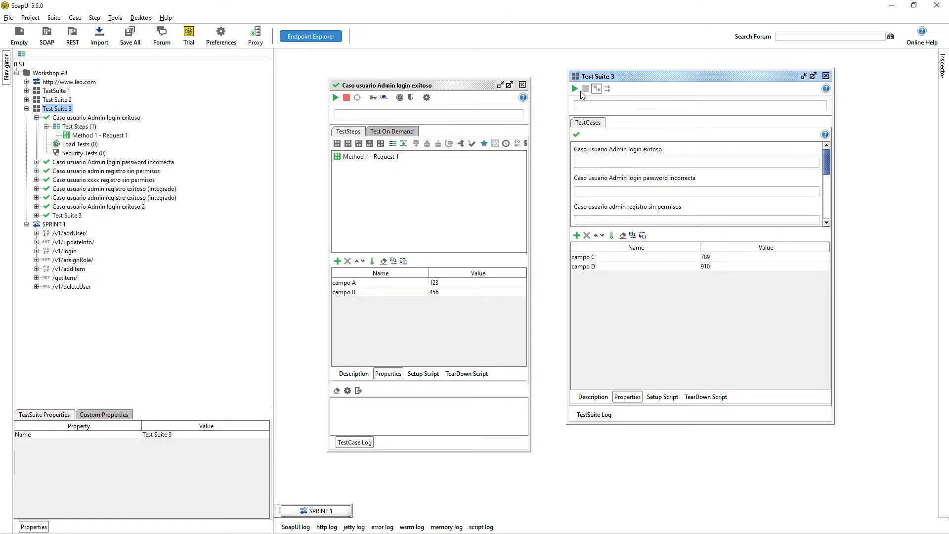
pyautogui.moveTo(602, 77); pyautogui.dragTo(594, 84)
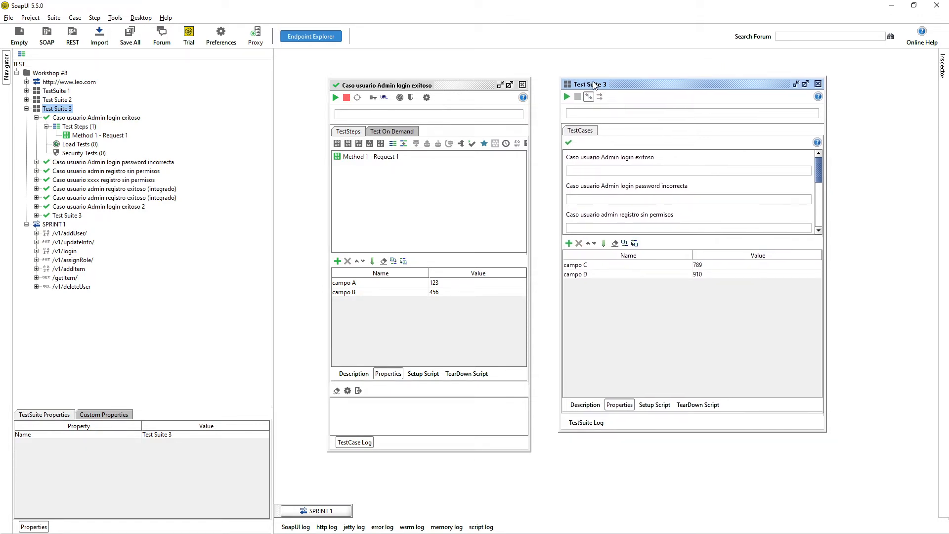
pyautogui.click(56, 74)
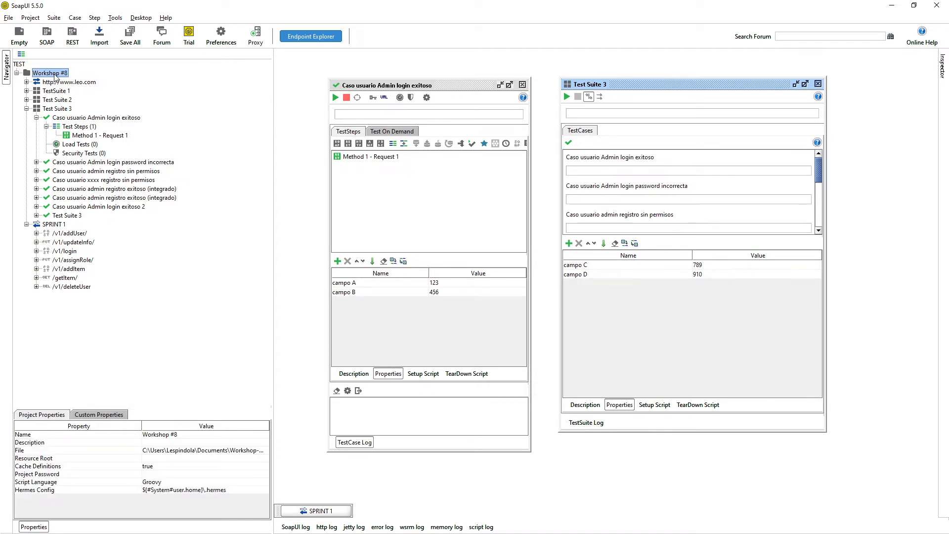
pyautogui.click(55, 73)
# Open the Workshop #8 project editor and add the property campo E = 123.
pyautogui.doubleClick(54, 73)
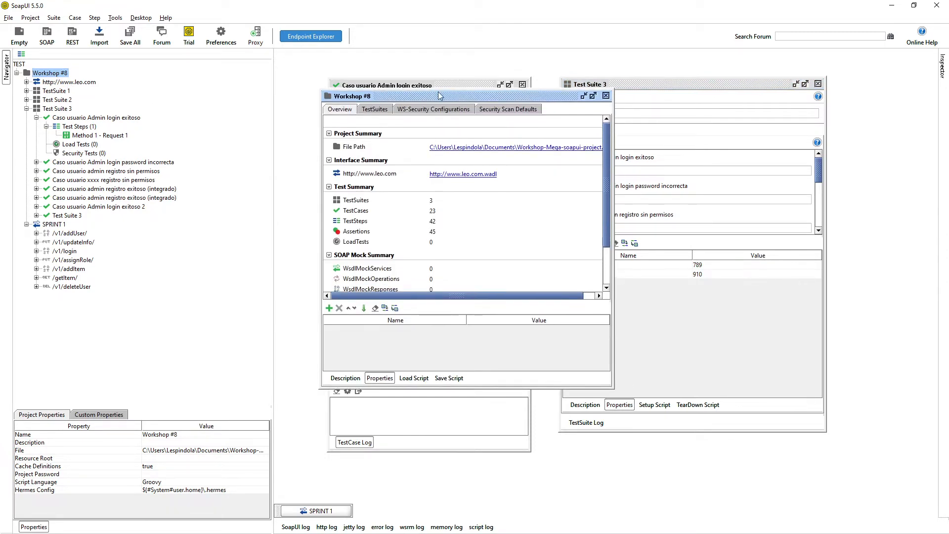
pyautogui.moveTo(440, 95); pyautogui.dragTo(502, 82)
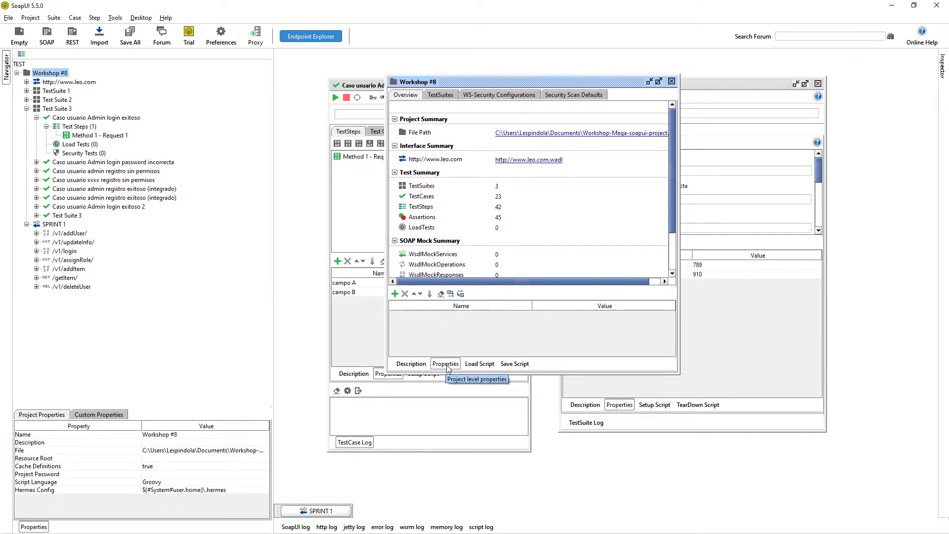
pyautogui.click(396, 294)
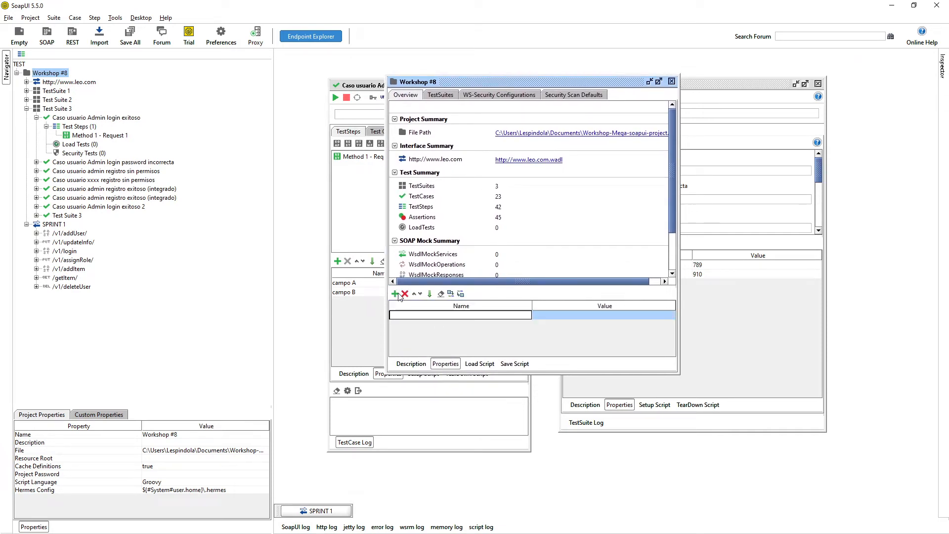
pyautogui.write('campo E')
pyautogui.press('Tab')
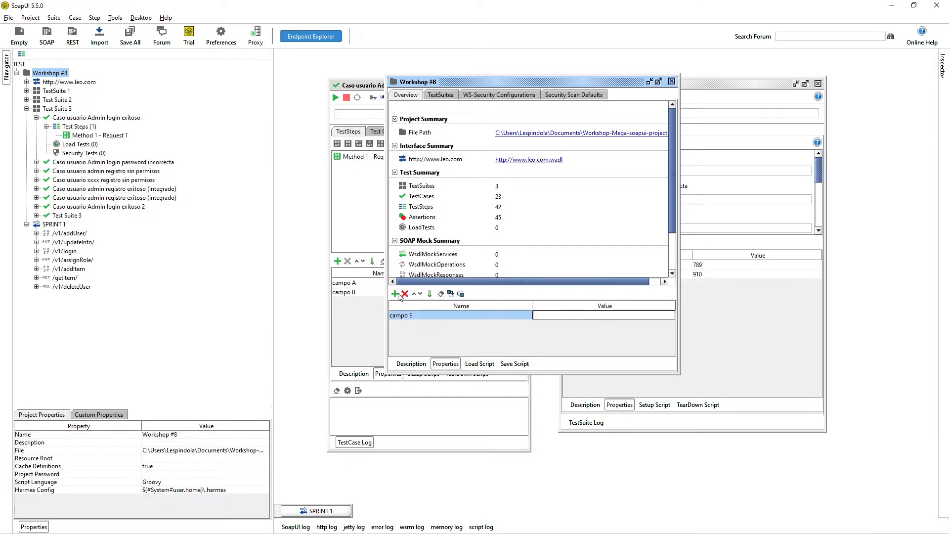
pyautogui.write('123')
# Add the project property campo F with value hola and close the project editor.
pyautogui.click(396, 294)
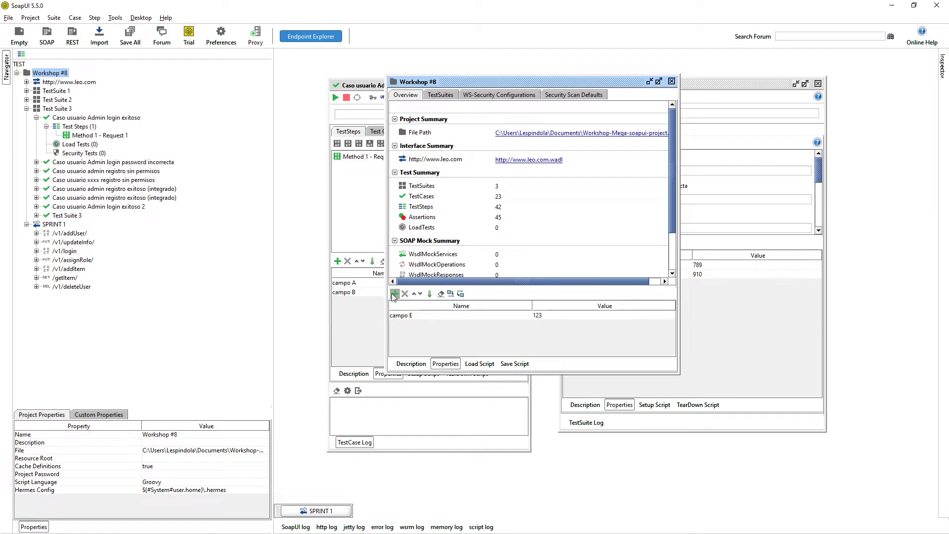
pyautogui.write('CAMPO')
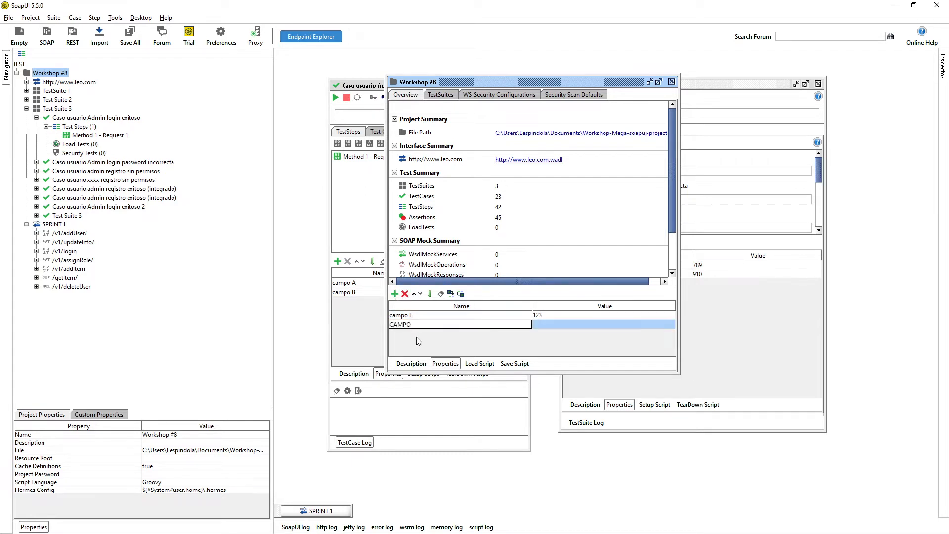
pyautogui.press('BackSpace')
pyautogui.press('BackSpace')
pyautogui.press('BackSpace')
pyautogui.press('BackSpace')
pyautogui.press('BackSpace')
pyautogui.write('campo F')
pyautogui.press('Tab')
pyautogui.write('654')
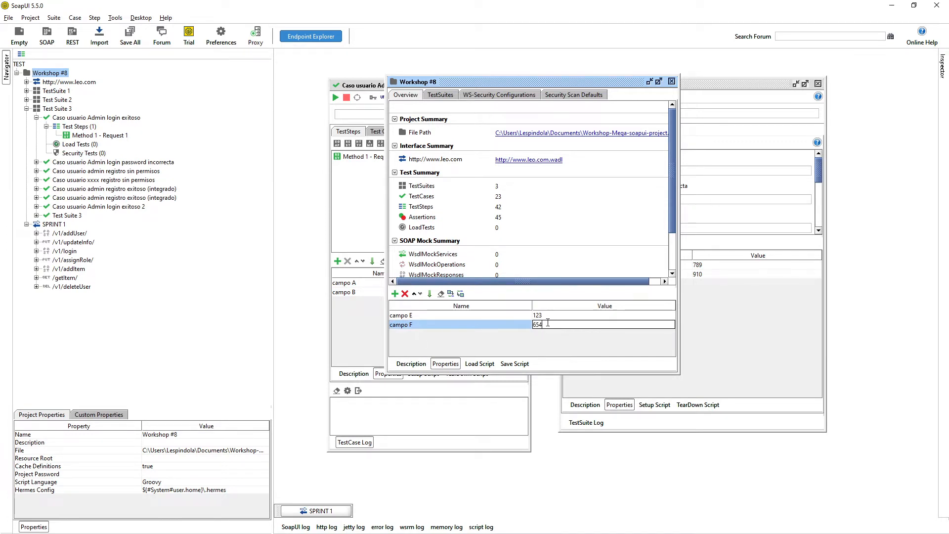
pyautogui.hotkey('ctrl', 'a')
pyautogui.write('HO')
pyautogui.press('BackSpace')
pyautogui.press('BackSpace')
pyautogui.write('gola')
pyautogui.press('Delete')
pyautogui.write('h')
pyautogui.press('Return')
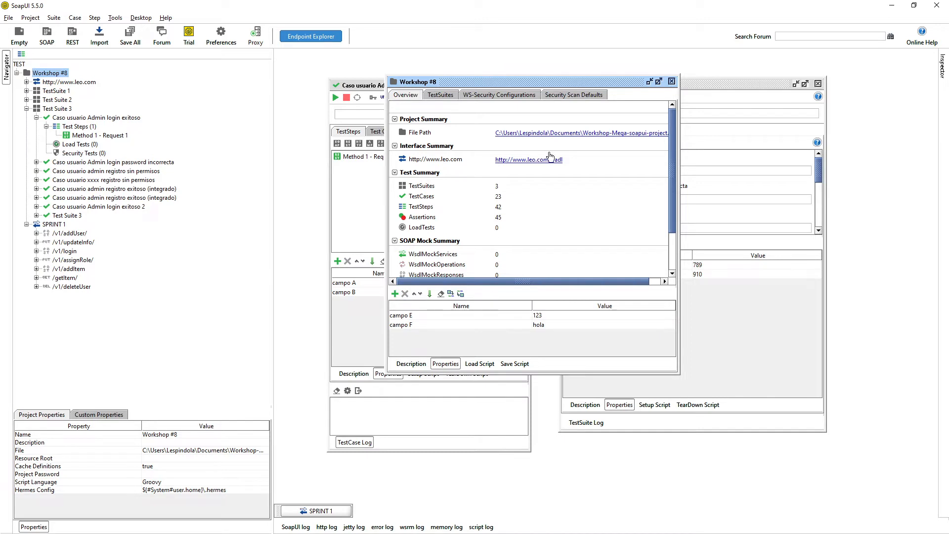
pyautogui.moveTo(583, 82); pyautogui.dragTo(587, 122)
pyautogui.click(675, 120)
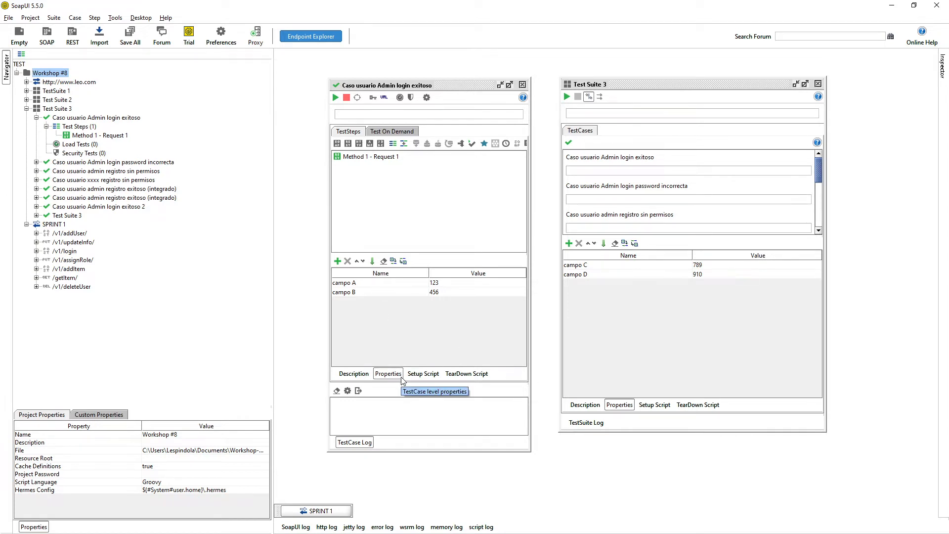
# Add a Properties test step named Properties to Caso usuario Admin login exitoso.
pyautogui.click(86, 118)
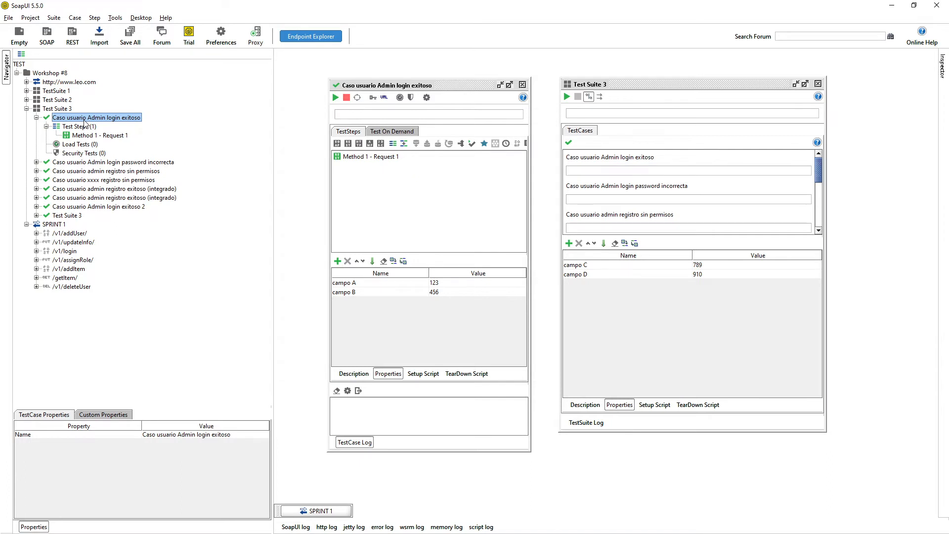
pyautogui.rightClick(85, 123)
pyautogui.moveTo(135, 159)
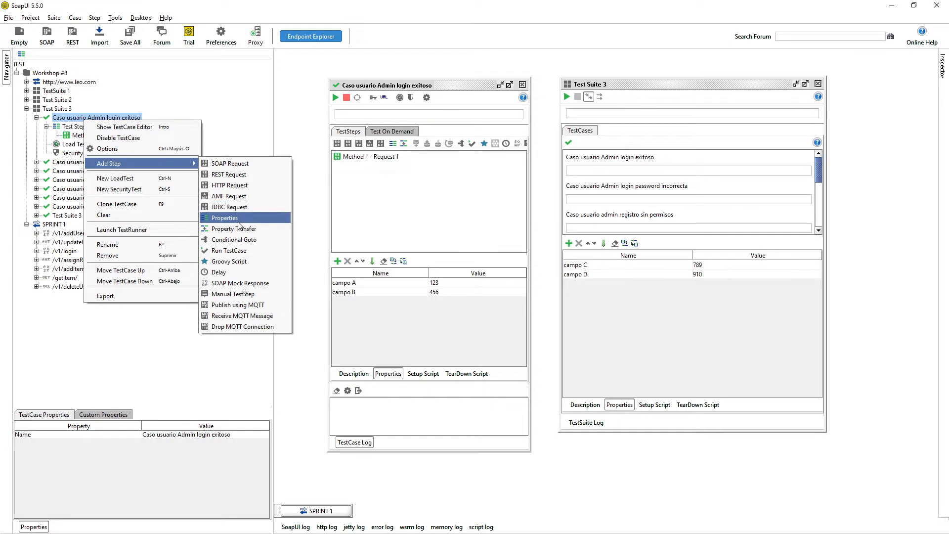
pyautogui.click(239, 224)
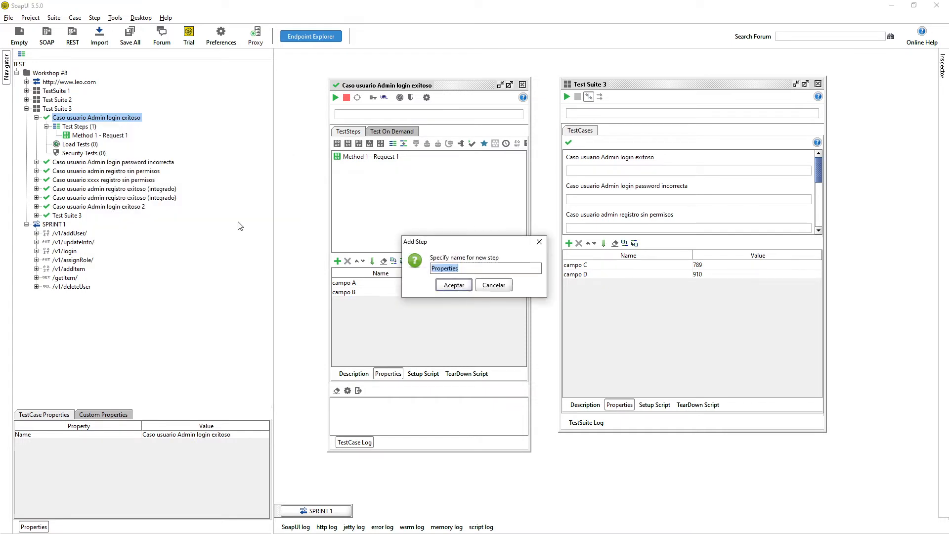
pyautogui.click(465, 290)
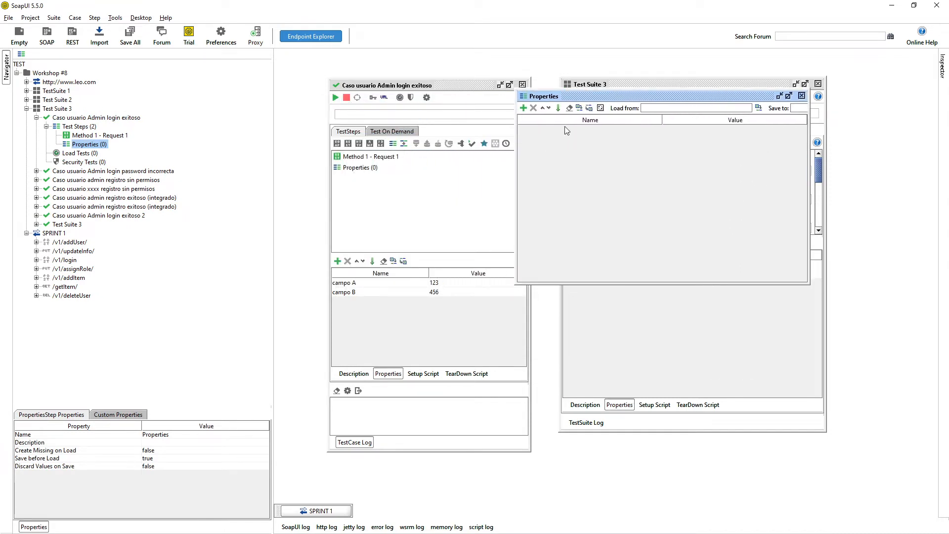
# Give the Properties step the property paso 1 = adios and close its editor.
pyautogui.click(523, 108)
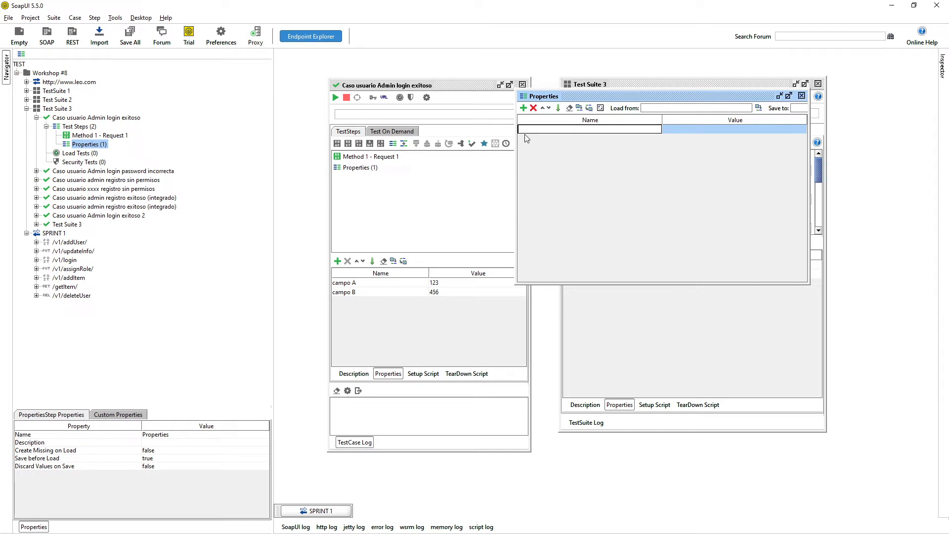
pyautogui.write('paso 1')
pyautogui.press('Tab')
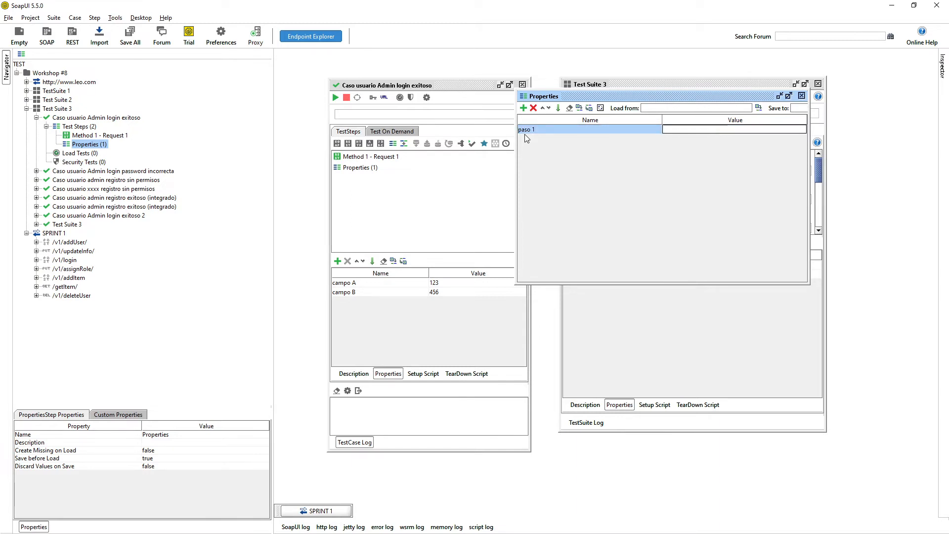
pyautogui.write('adios')
pyautogui.press('Return')
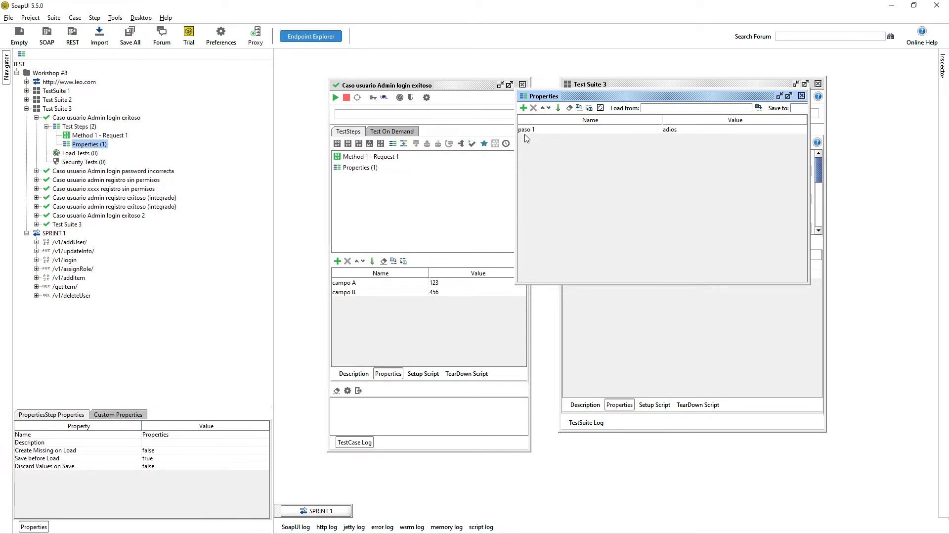
pyautogui.click(801, 96)
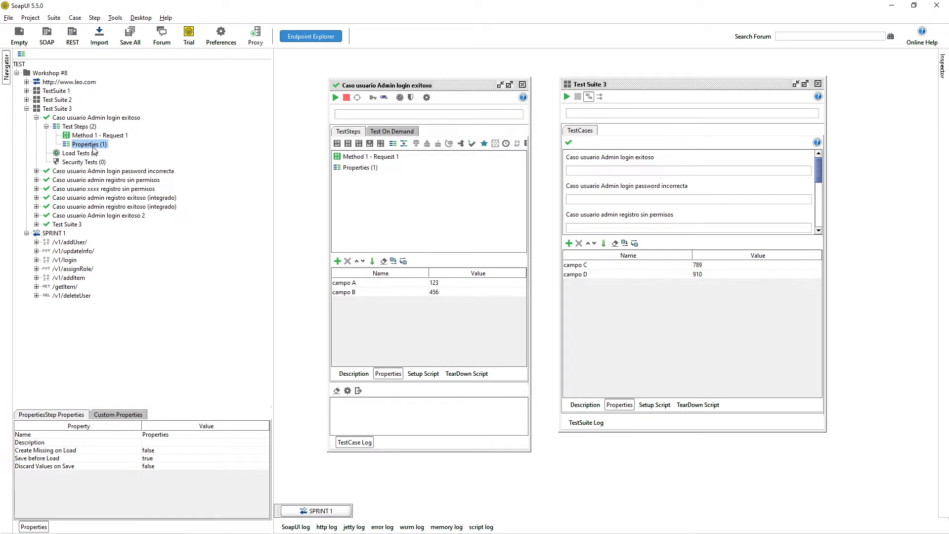
# Open the Workshop #8 overview and the Global Properties page of SoapUI Preferences.
pyautogui.click(92, 120)
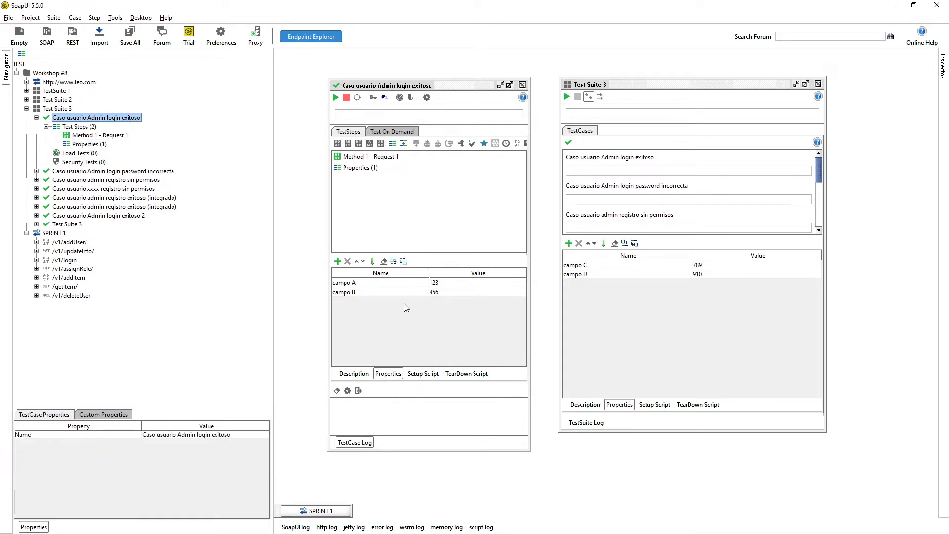
pyautogui.click(65, 109)
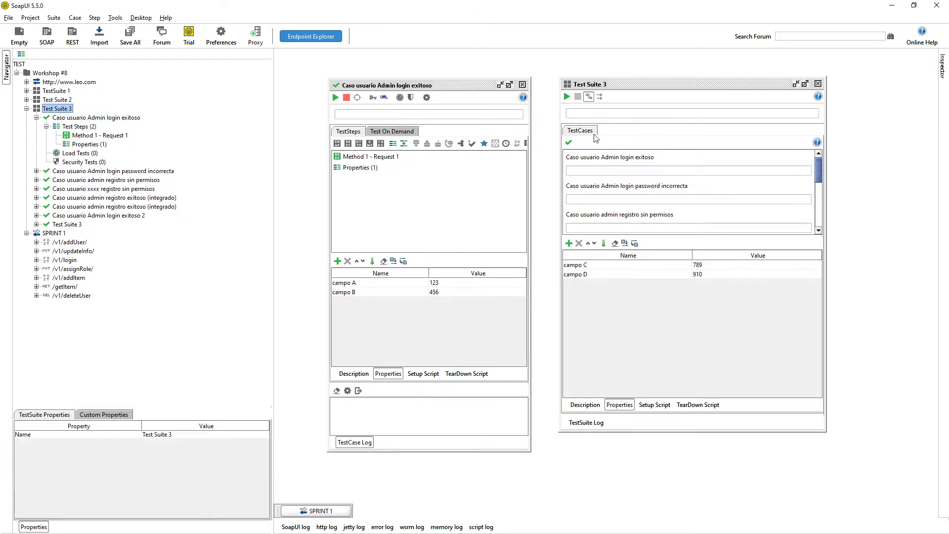
pyautogui.doubleClick(50, 74)
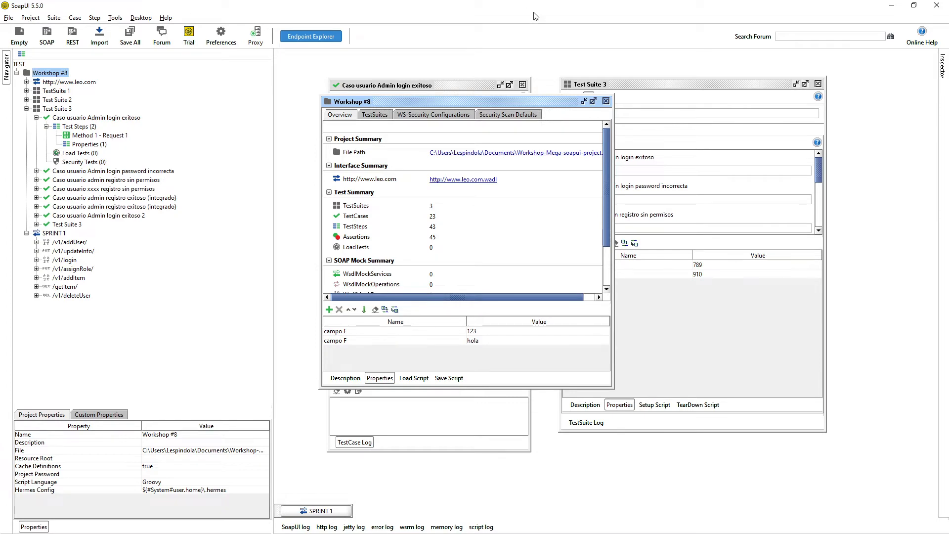
pyautogui.click(8, 18)
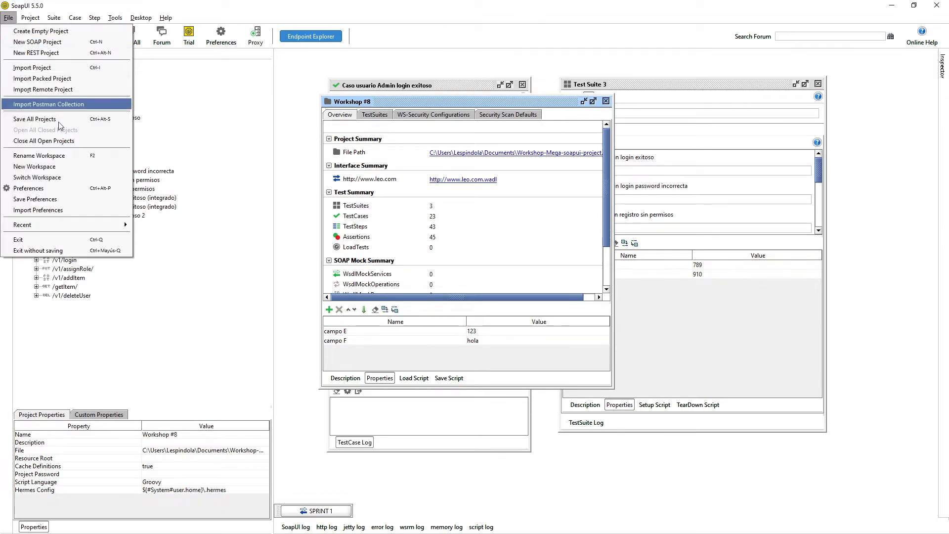
pyautogui.click(56, 189)
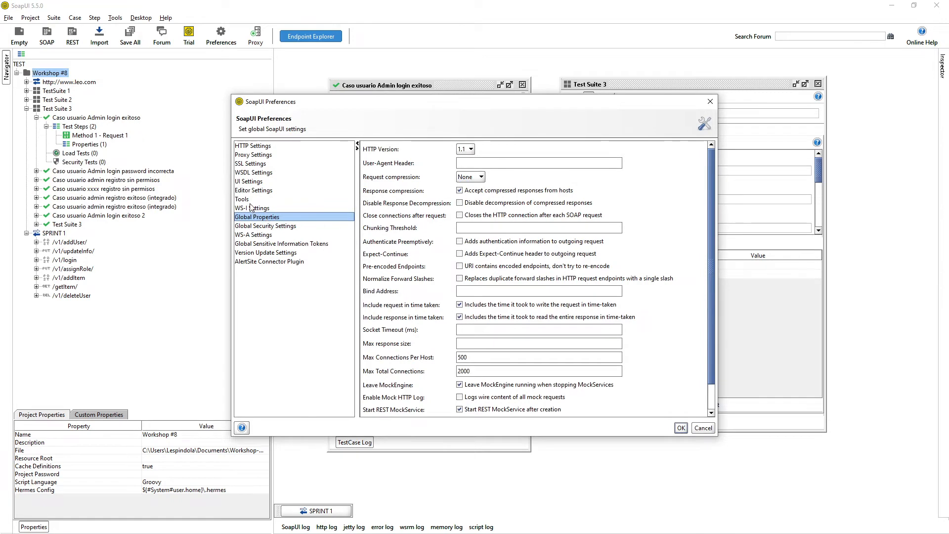
pyautogui.click(261, 218)
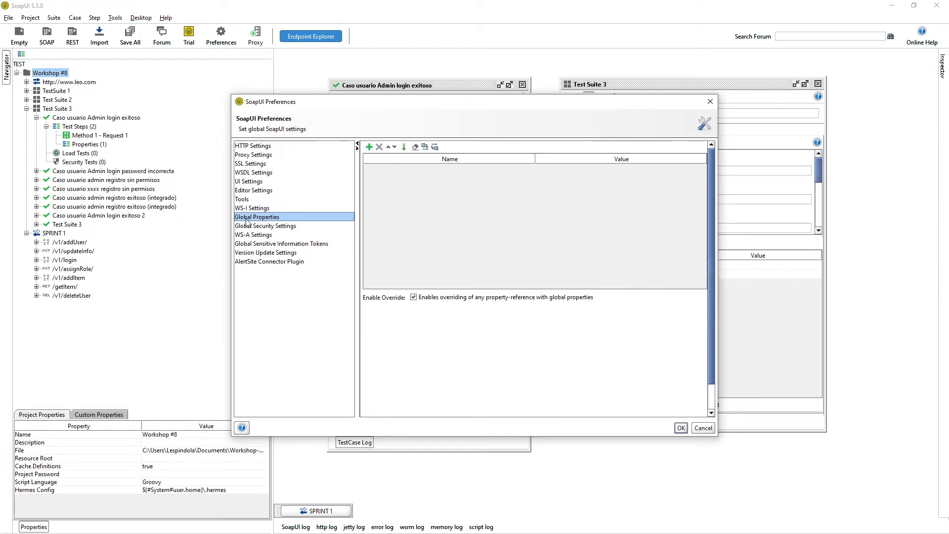
# Add global property universal = 123, confirm the preferences, and close the project overview.
pyautogui.click(369, 147)
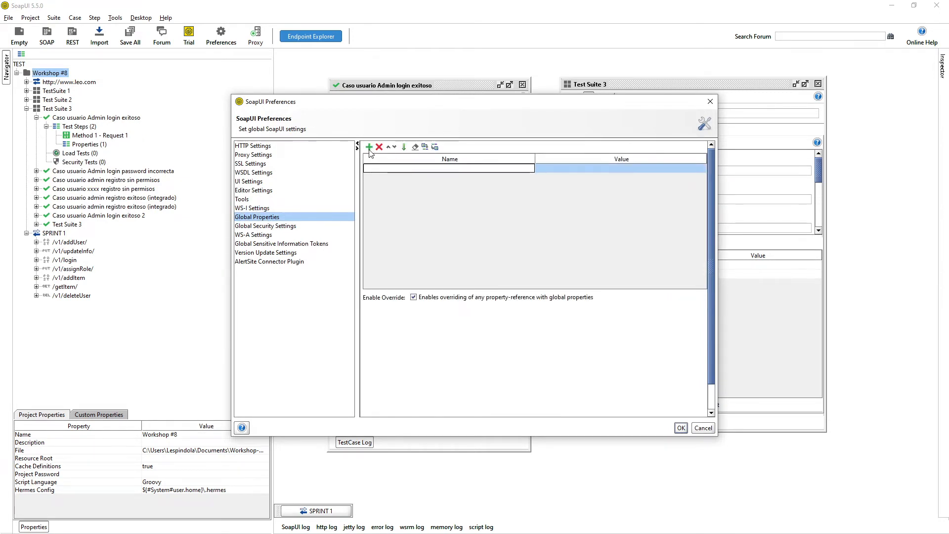
pyautogui.write('universal')
pyautogui.press('Tab')
pyautogui.write('123')
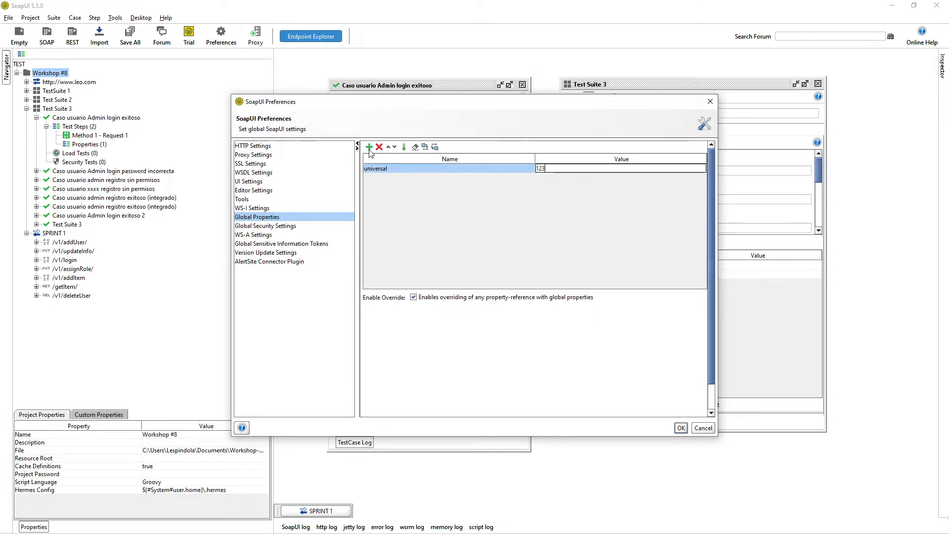
pyautogui.press('Return')
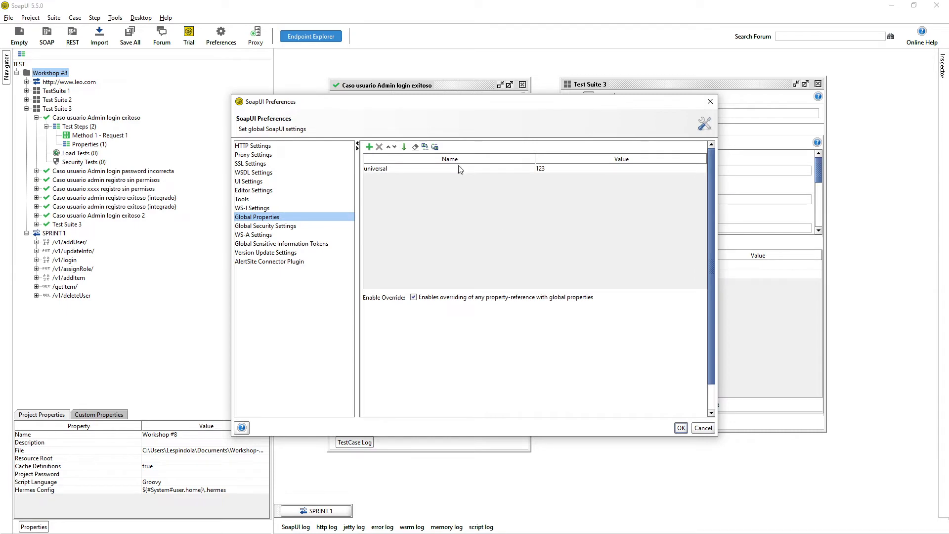
pyautogui.click(680, 428)
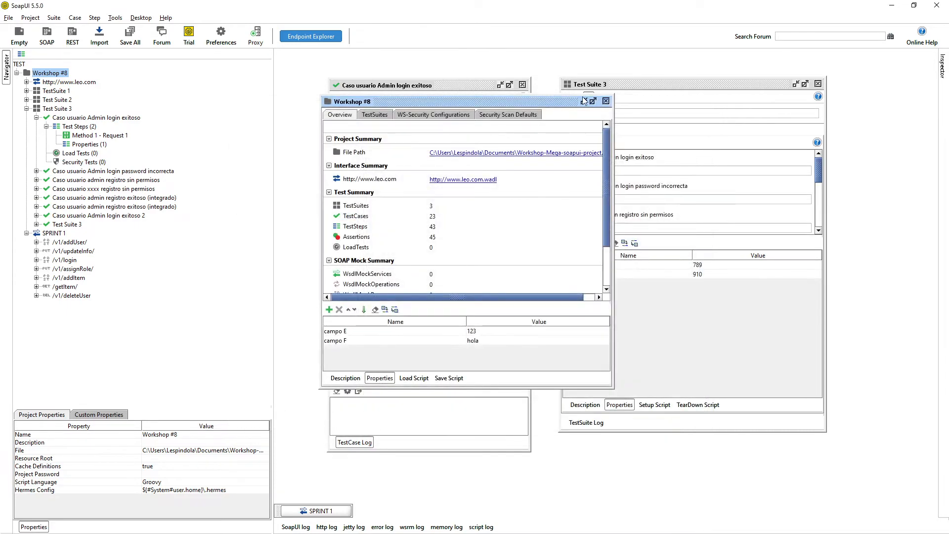
pyautogui.click(606, 101)
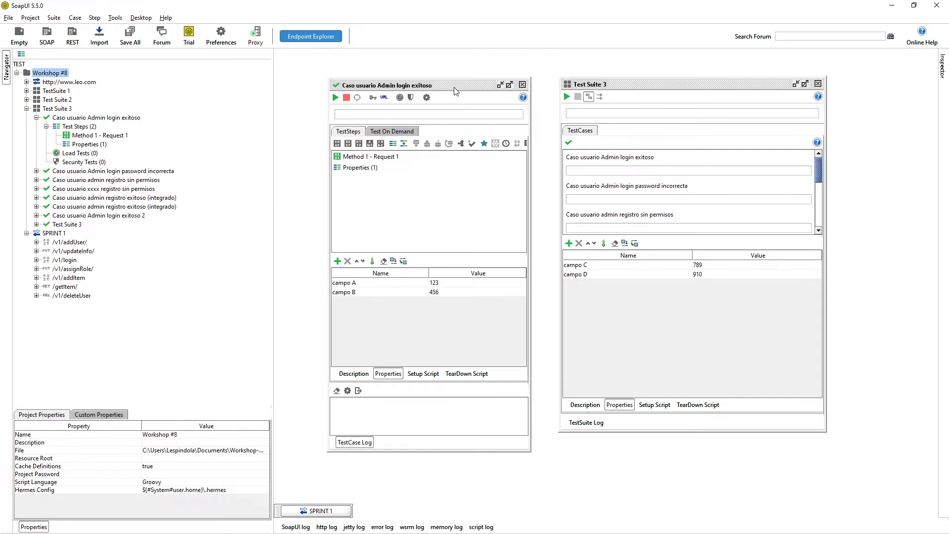
# Select the Method 1 - Request 1 step in the test case's TestSteps list.
pyautogui.click(367, 157)
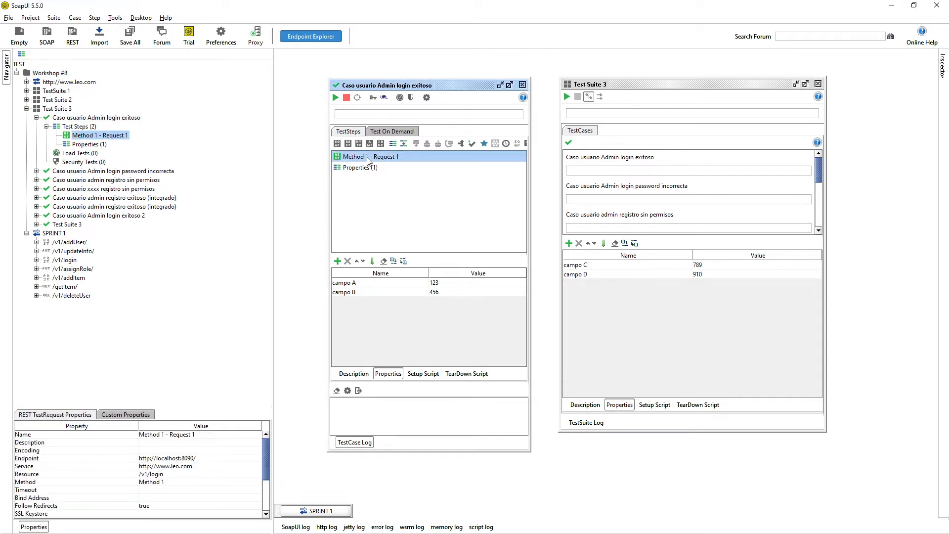
# Open Method 1 - Request 1, run it and view the response as JSON.
pyautogui.doubleClick(367, 157)
pyautogui.moveTo(456, 100); pyautogui.dragTo(440, 55)
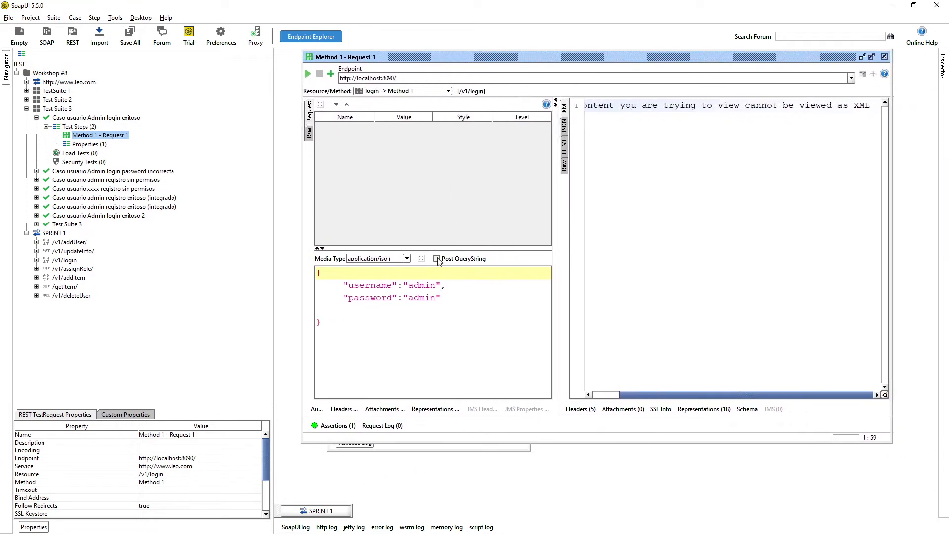
pyautogui.click(308, 74)
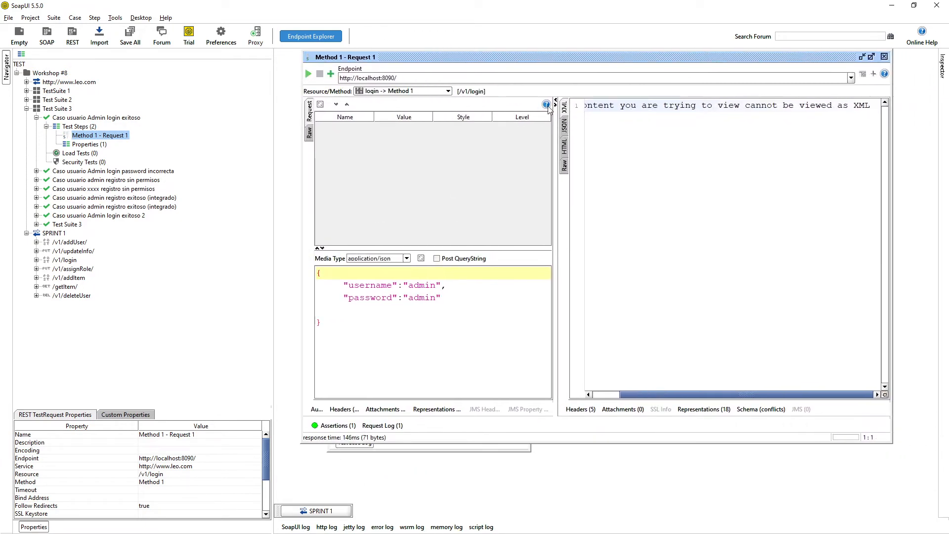
pyautogui.click(564, 127)
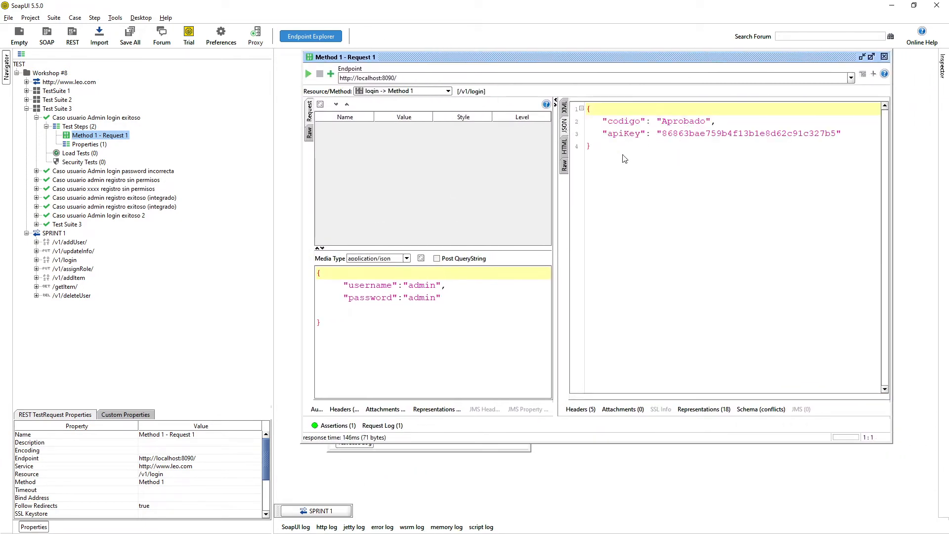
pyautogui.click(436, 297)
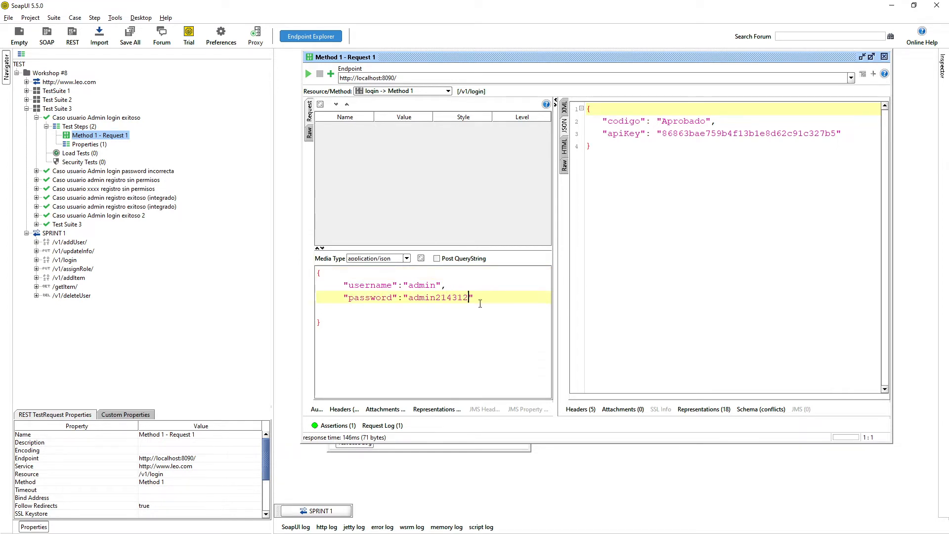
pyautogui.click(308, 73)
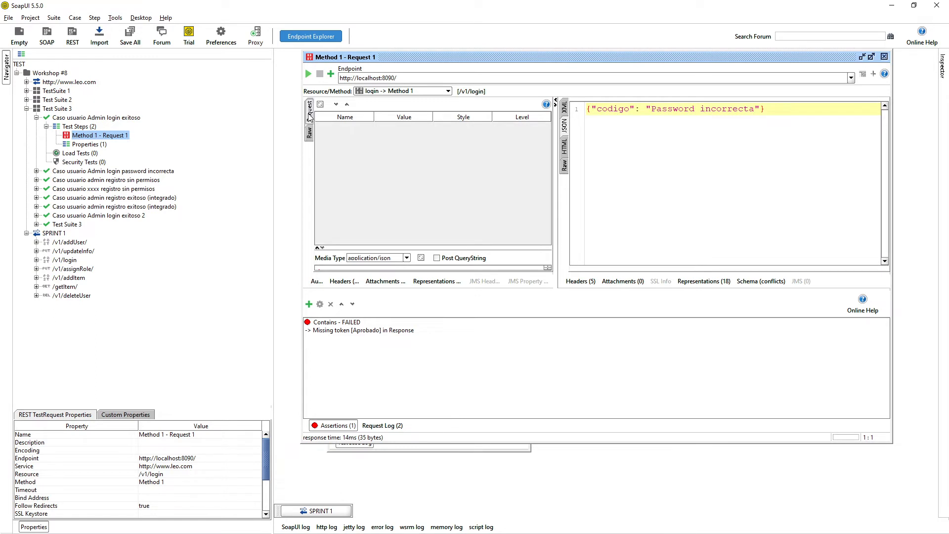
pyautogui.click(335, 425)
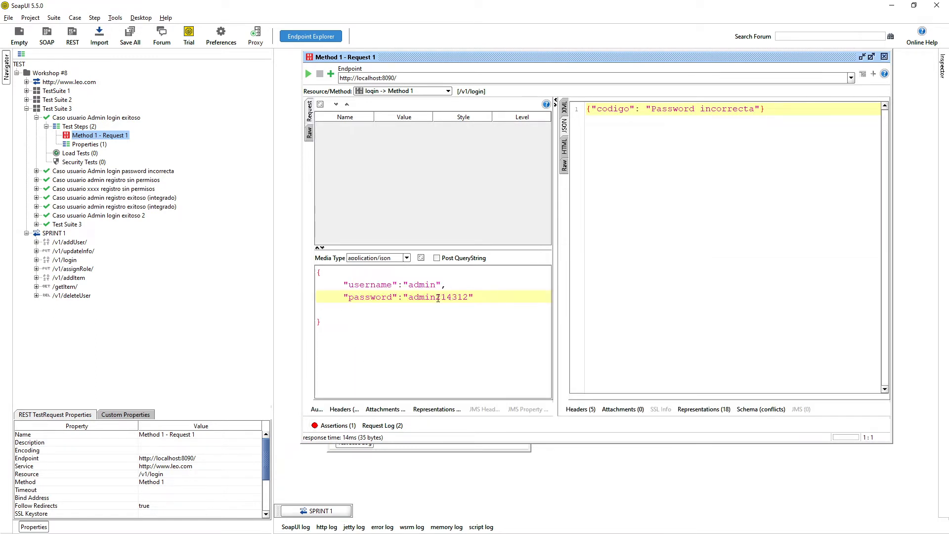
pyautogui.moveTo(436, 297); pyautogui.dragTo(471, 297)
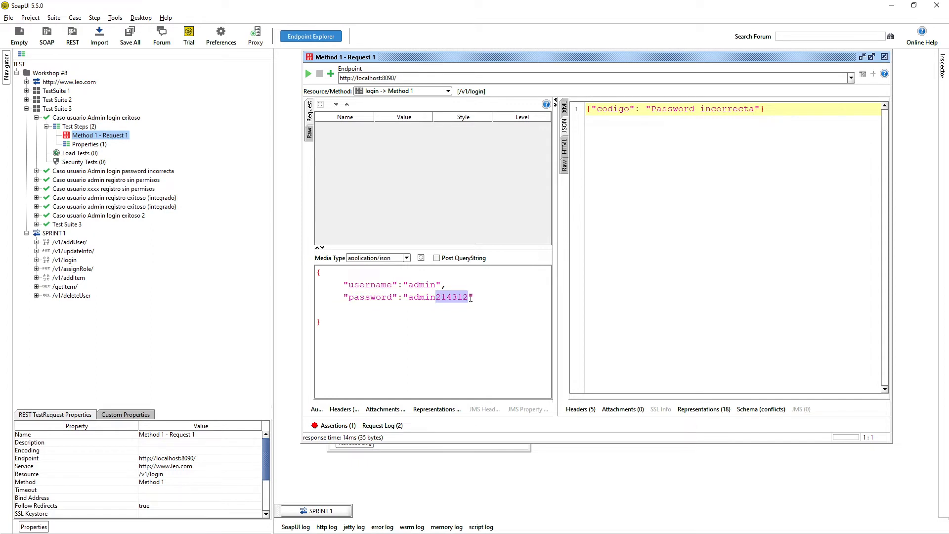
pyautogui.press('BackSpace')
pyautogui.moveTo(317, 284); pyautogui.dragTo(447, 298)
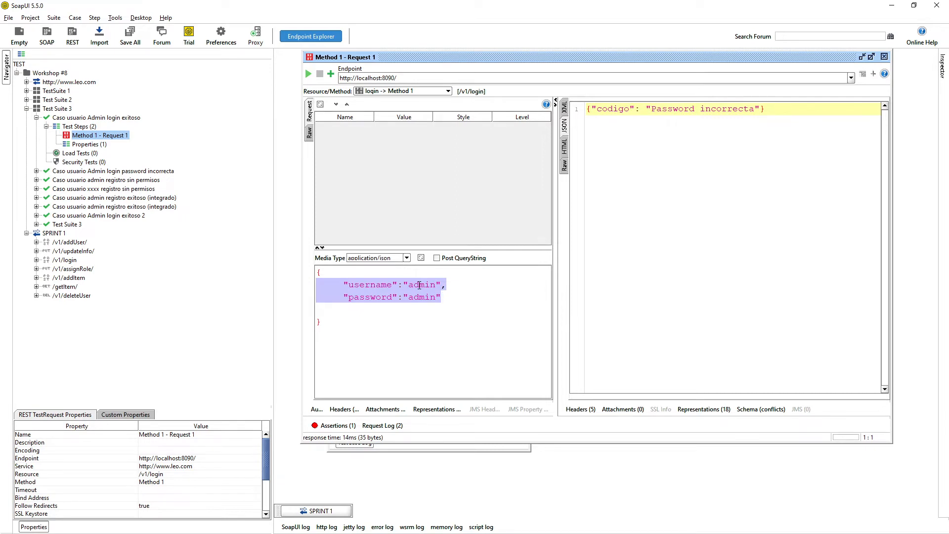
# Inspect the custom properties of the Caso usuario Admin login exitoso test case.
pyautogui.click(104, 118)
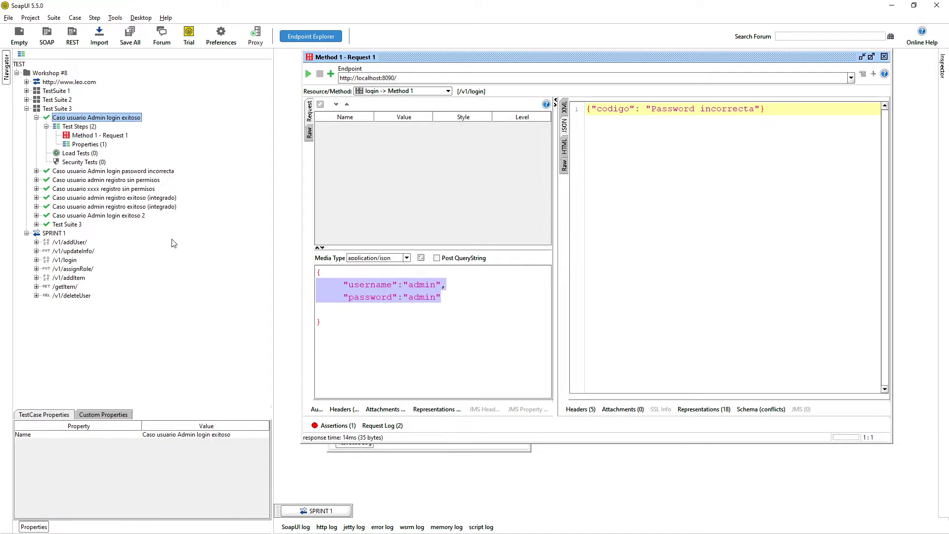
pyautogui.doubleClick(122, 119)
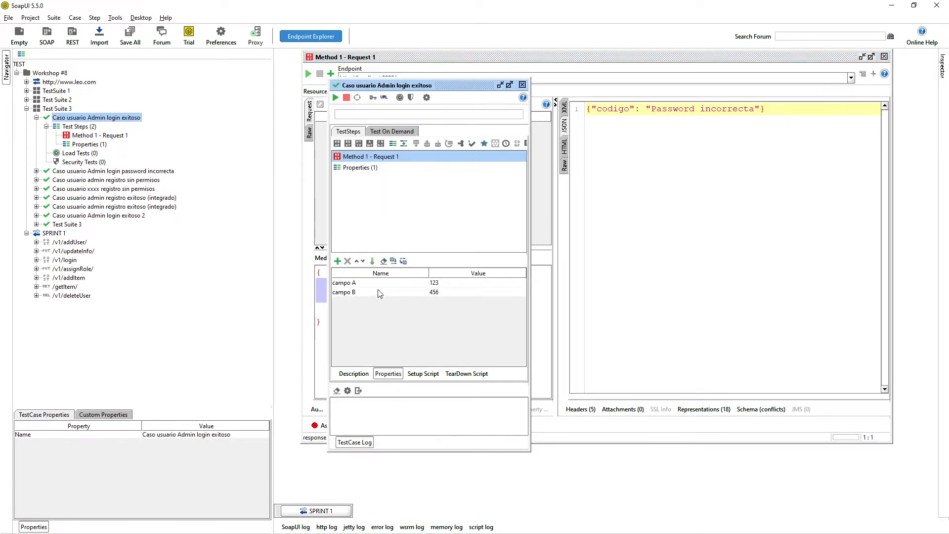
pyautogui.moveTo(368, 89); pyautogui.dragTo(385, 85)
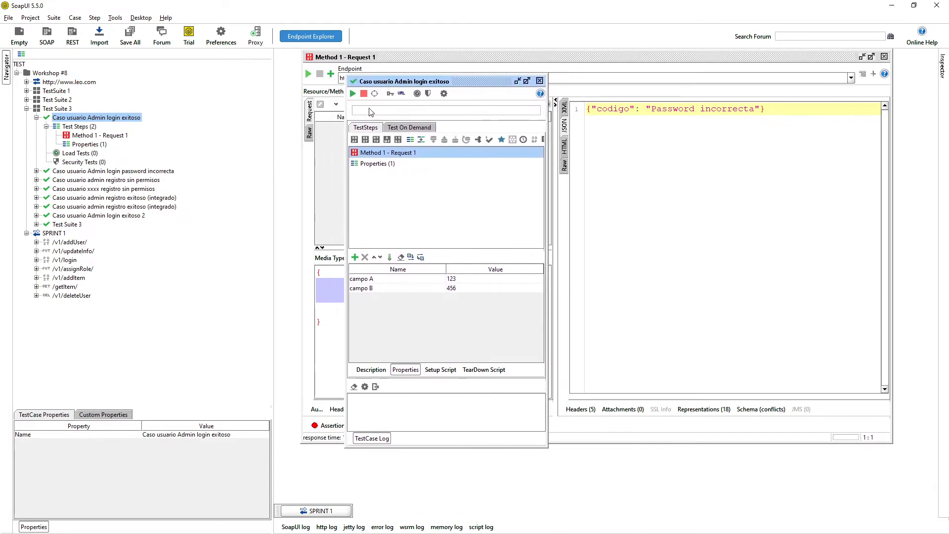
pyautogui.click(101, 415)
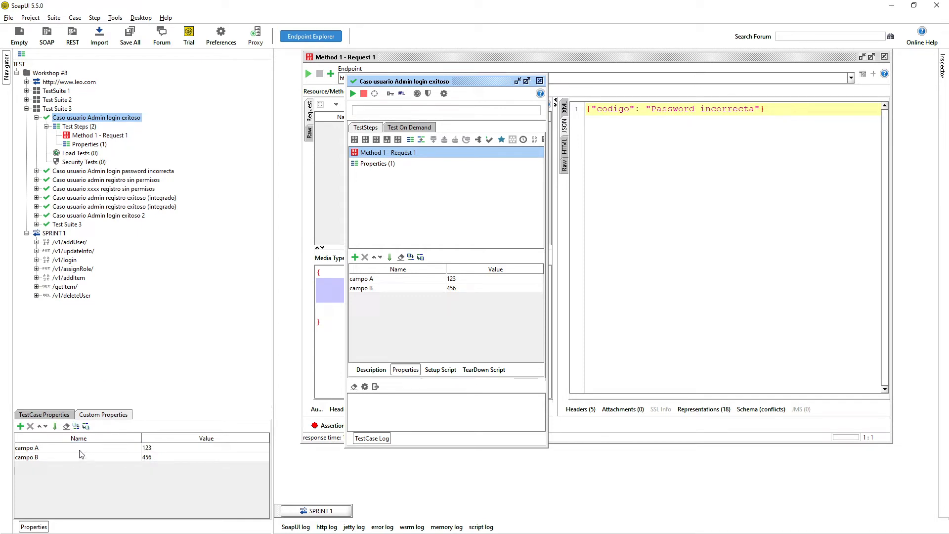
pyautogui.click(538, 81)
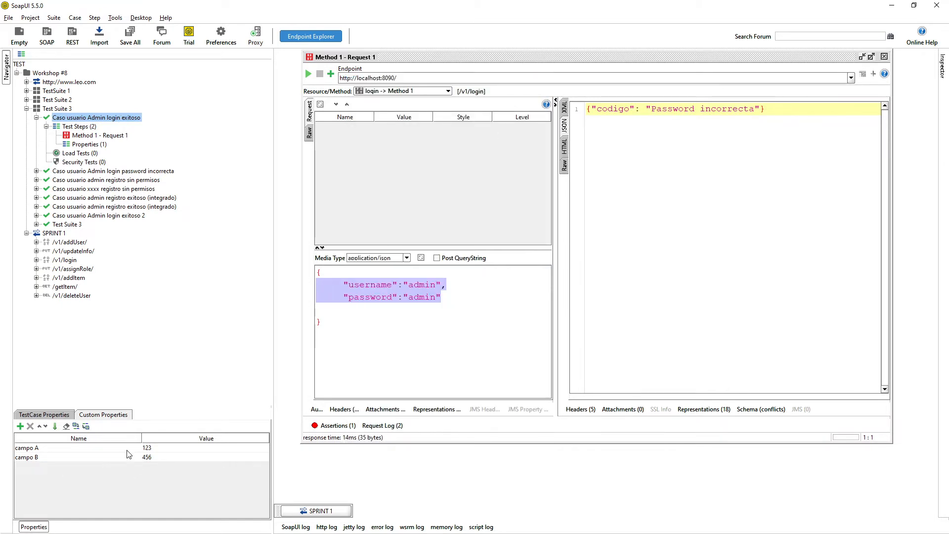
# Set test case properties campo A and campo B both to admin.
pyautogui.doubleClick(169, 447)
pyautogui.moveTo(169, 447); pyautogui.dragTo(130, 455)
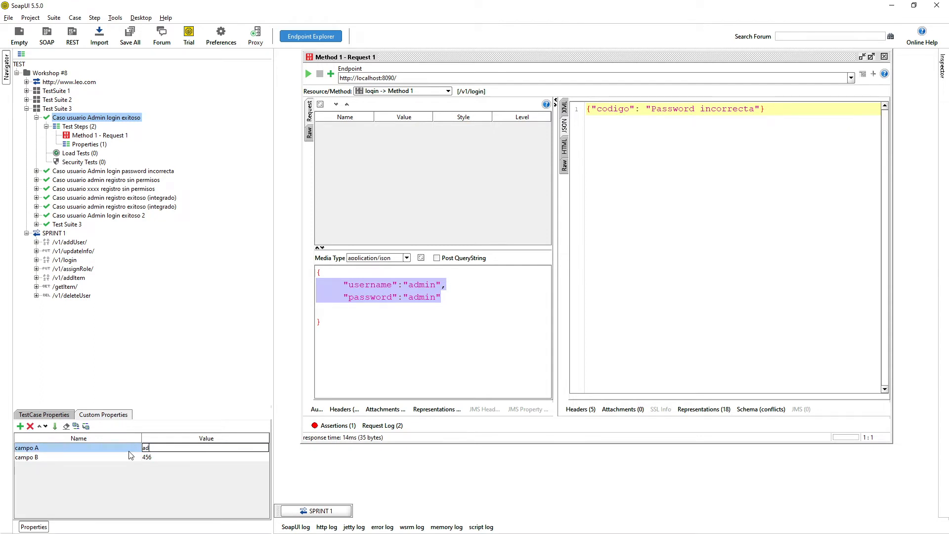
pyautogui.doubleClick(148, 457)
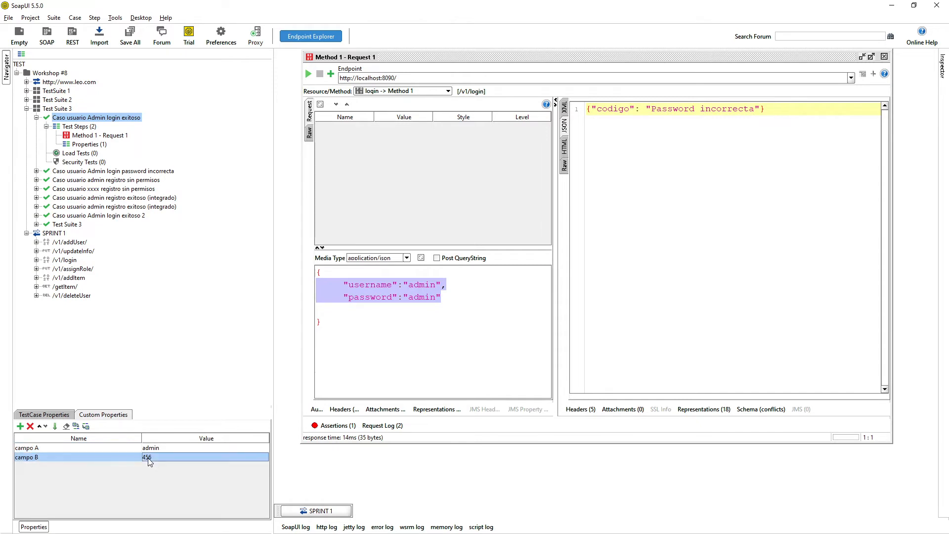
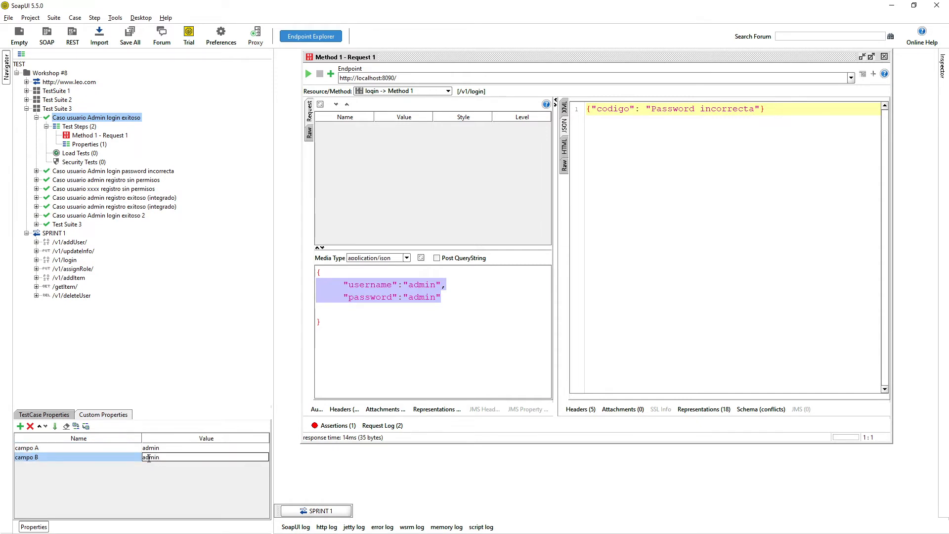
pyautogui.press('Return')
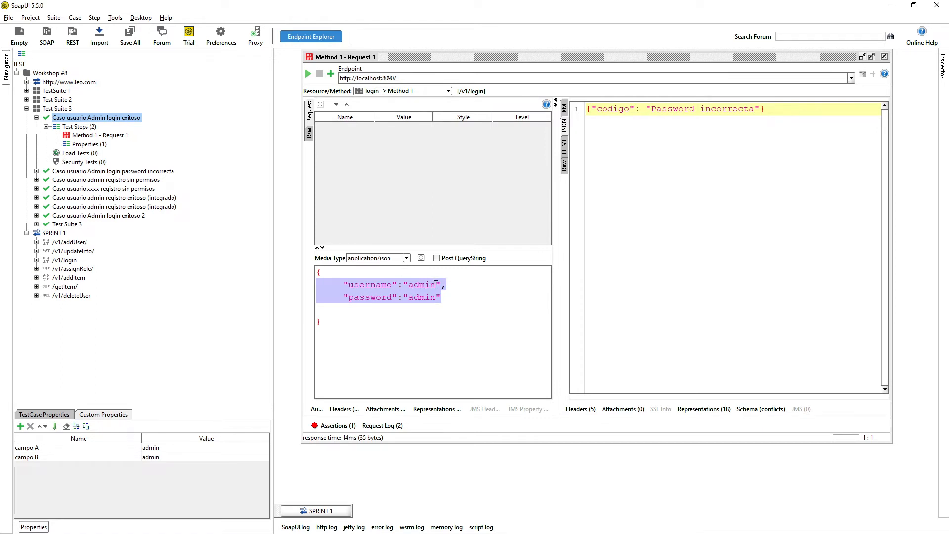
# Erase the username value in the request's JSON body.
pyautogui.click(437, 284)
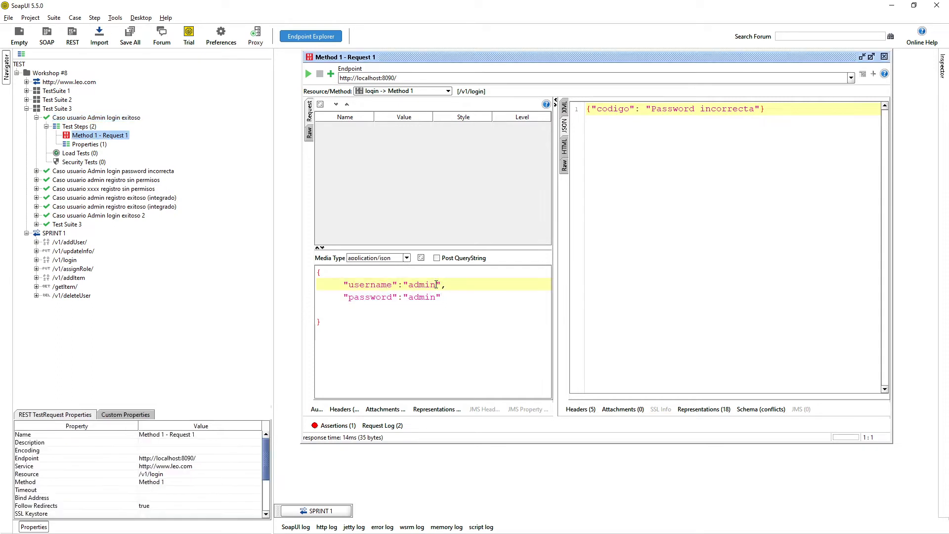
pyautogui.press('BackSpace')
pyautogui.press('BackSpace')
pyautogui.press('BackSpace')
pyautogui.press('BackSpace')
pyautogui.press('BackSpace')
pyautogui.press('Down')
# Erase the password value and show the test case's campo A and campo B properties.
pyautogui.press('Delete')
pyautogui.press('Delete')
pyautogui.press('Delete')
pyautogui.press('Delete')
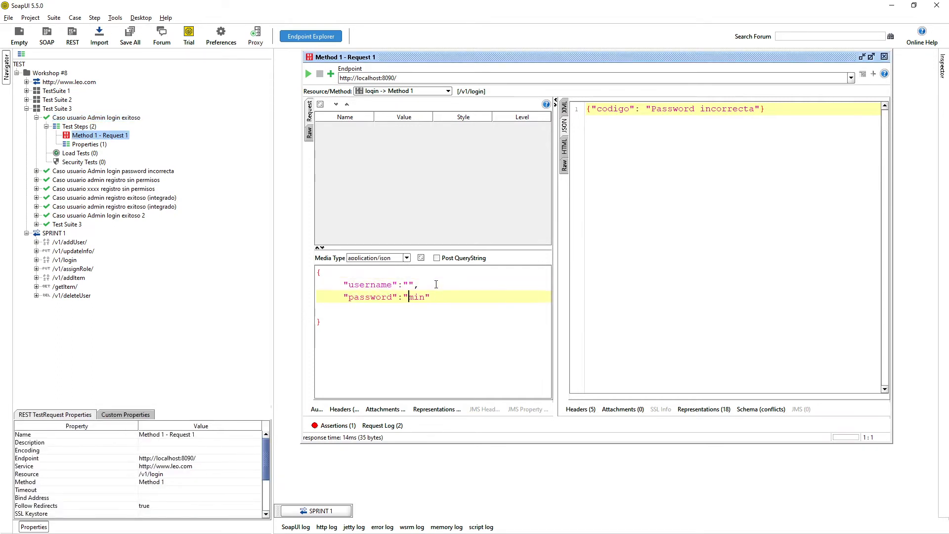
pyautogui.click(96, 117)
pyautogui.click(92, 415)
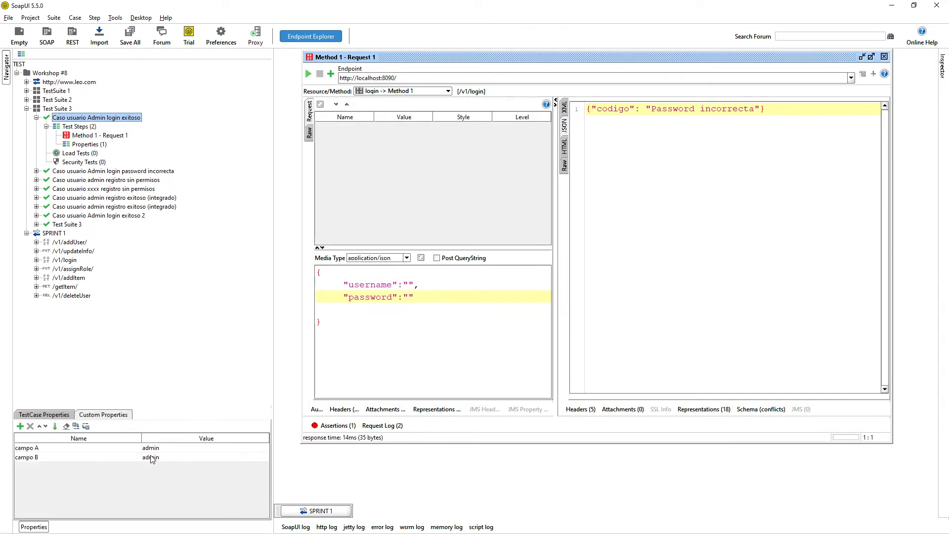
pyautogui.click(398, 284)
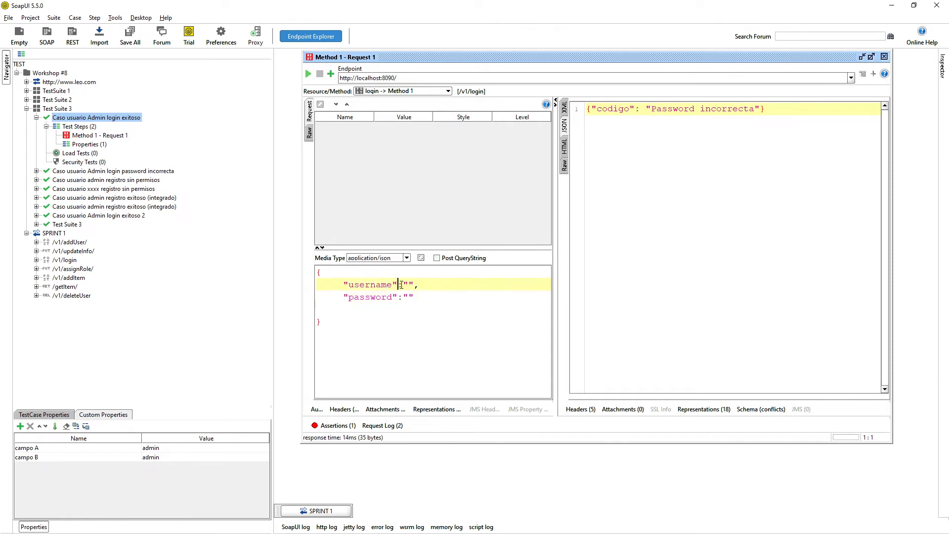
pyautogui.hotkey('shift', 'Down')
pyautogui.hotkey('shift', 'Down')
pyautogui.click(409, 285)
pyautogui.rightClick(411, 284)
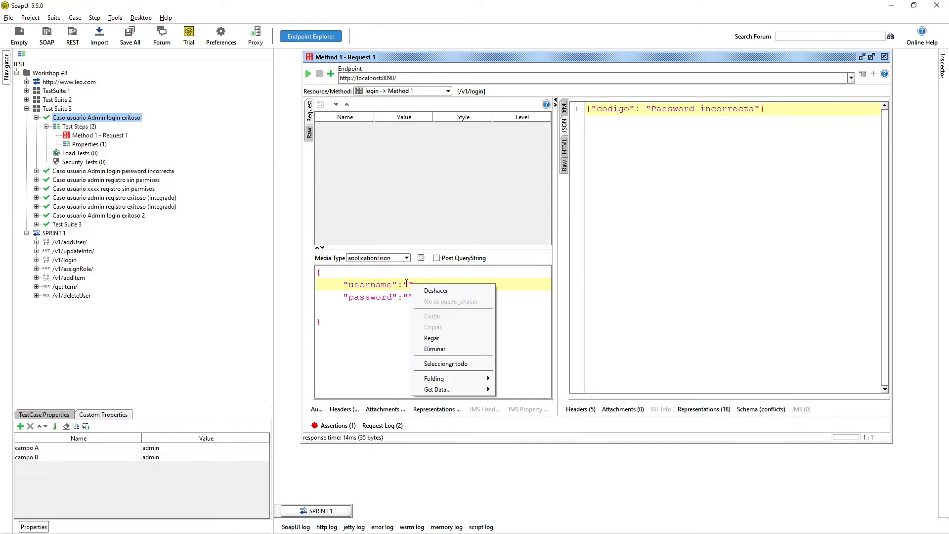
pyautogui.click(406, 284)
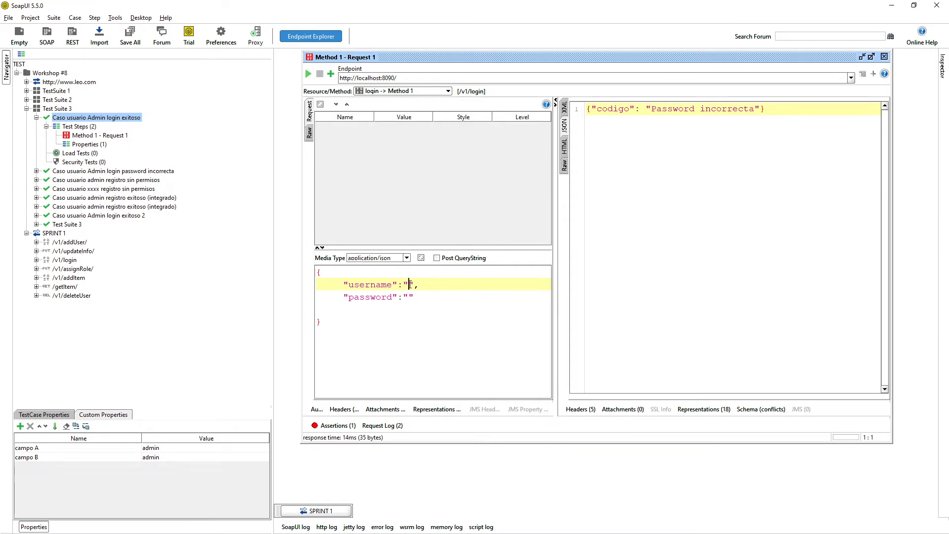
# Fill username and password with ${#TestCase#campo A} and ${#TestCase#campo B} via Get Data.
pyautogui.rightClick(409, 285)
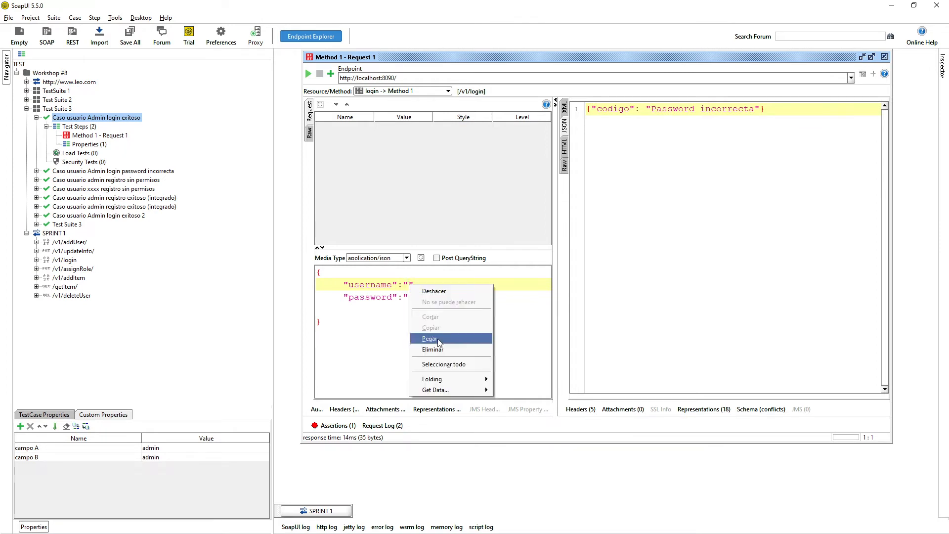
pyautogui.moveTo(450, 391)
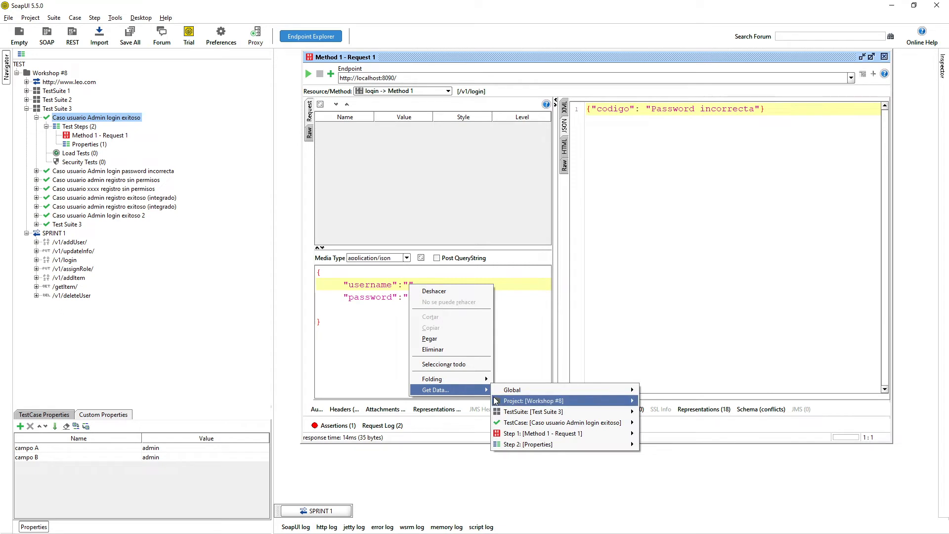
pyautogui.moveTo(522, 425)
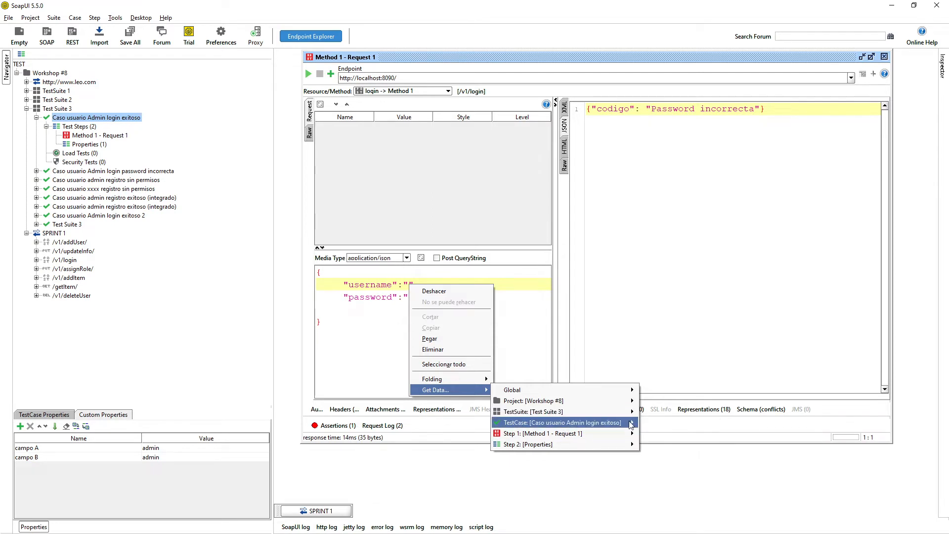
pyautogui.click(680, 435)
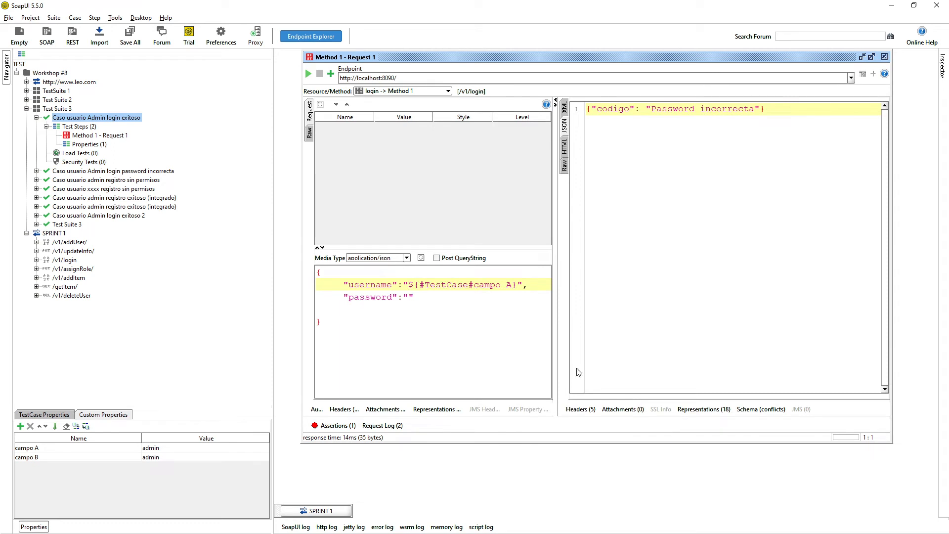
pyautogui.click(408, 297)
pyautogui.rightClick(410, 296)
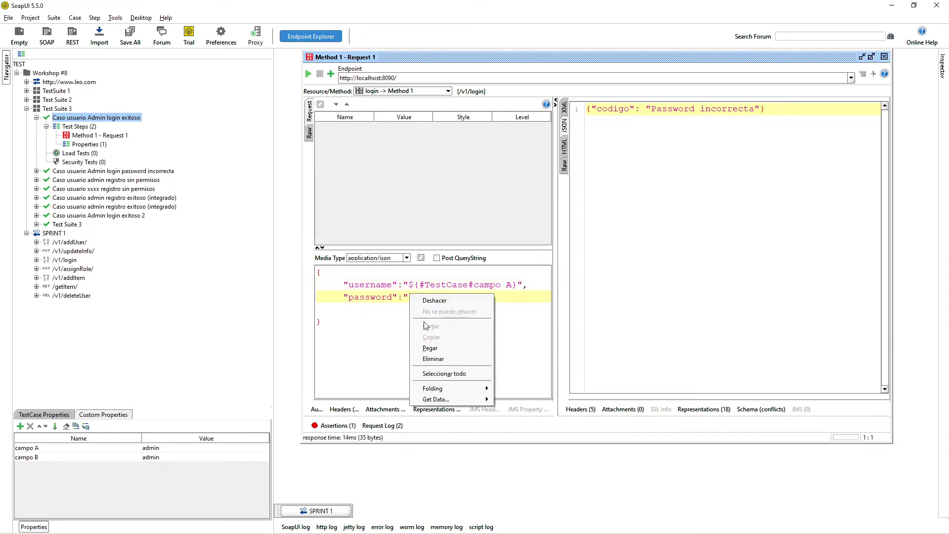
pyautogui.moveTo(563, 431)
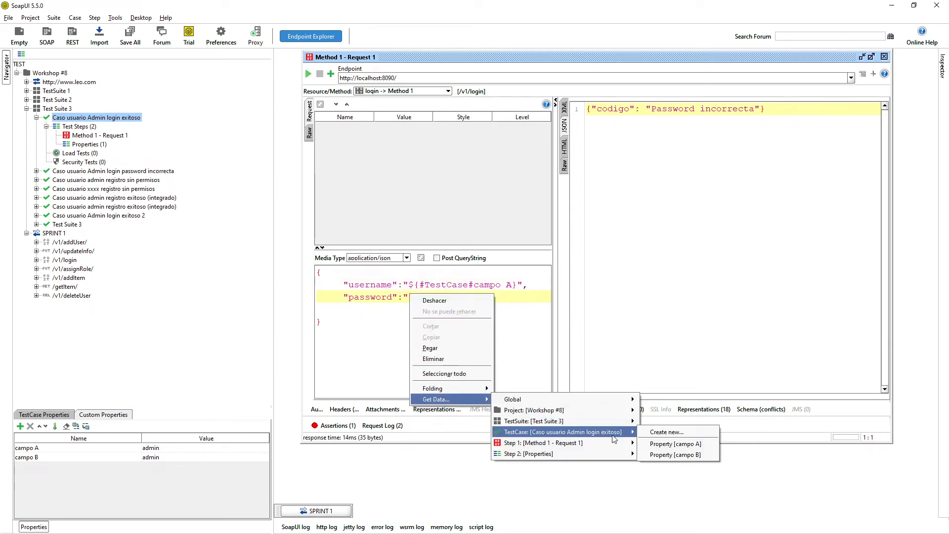
pyautogui.click(678, 452)
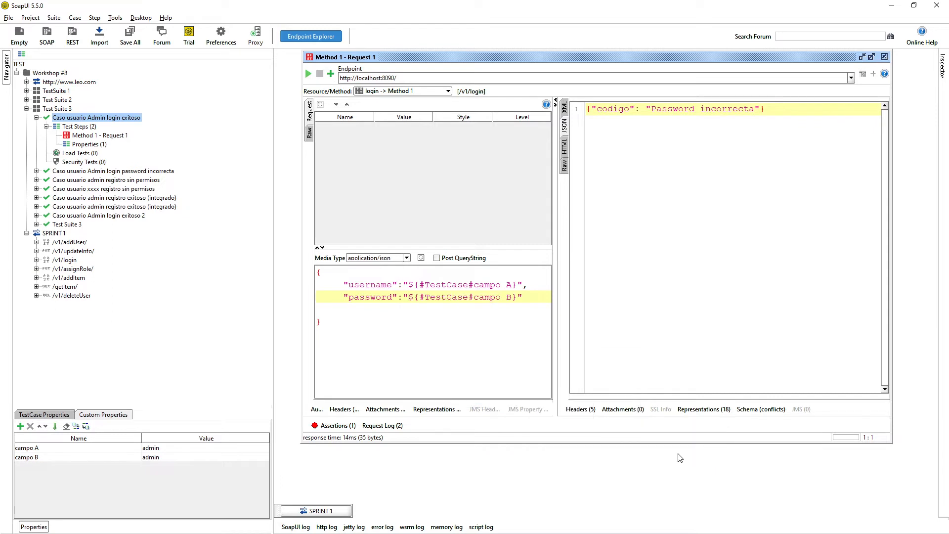
# Send the parameterised login request and check the Aprobado response.
pyautogui.click(308, 74)
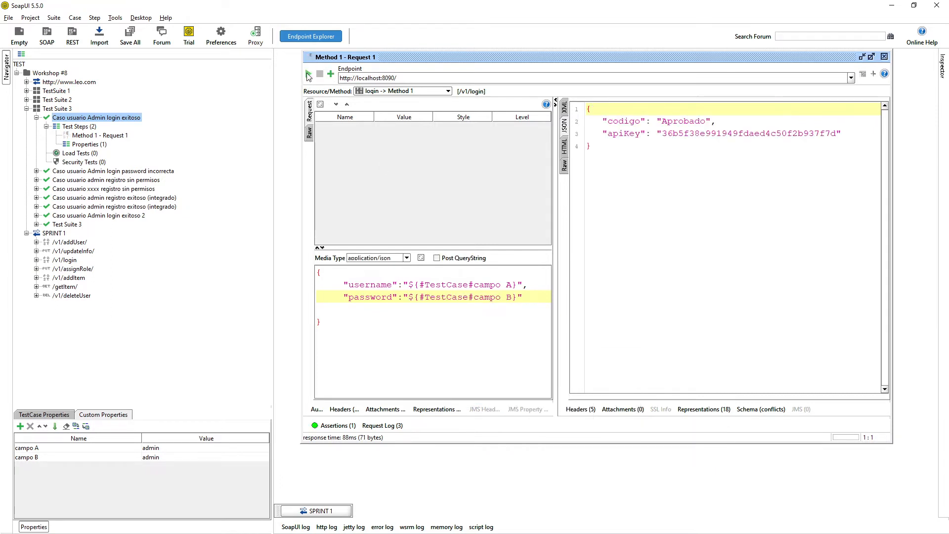
pyautogui.click(693, 161)
pyautogui.hotkey('ctrl', 'a')
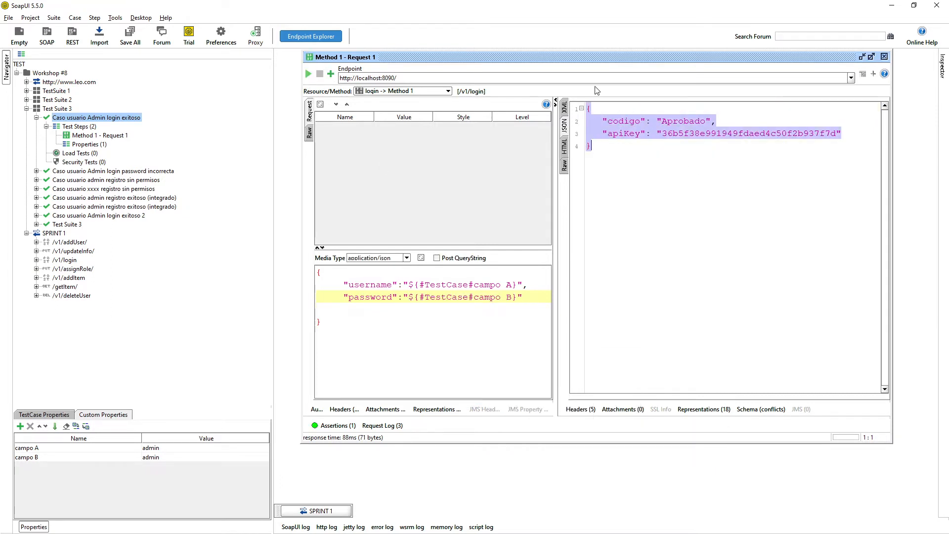
pyautogui.moveTo(343, 309); pyautogui.dragTo(410, 284)
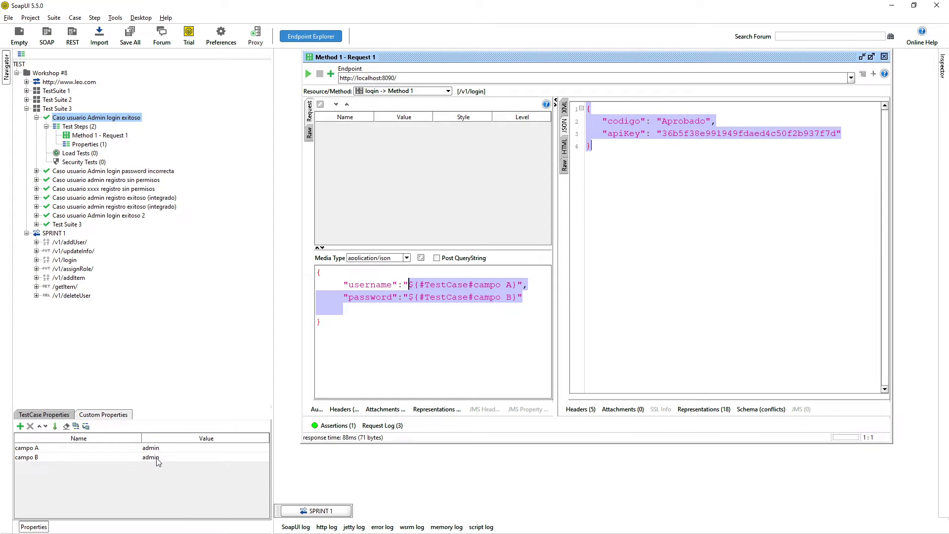
# Compare the raw sent username and password with the property references in the body.
pyautogui.click(310, 133)
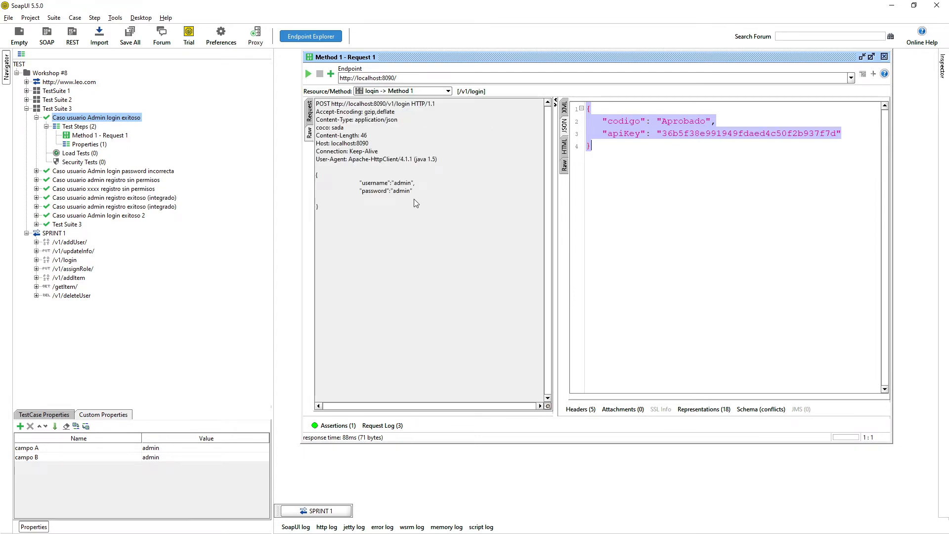
pyautogui.moveTo(414, 199); pyautogui.dragTo(334, 181)
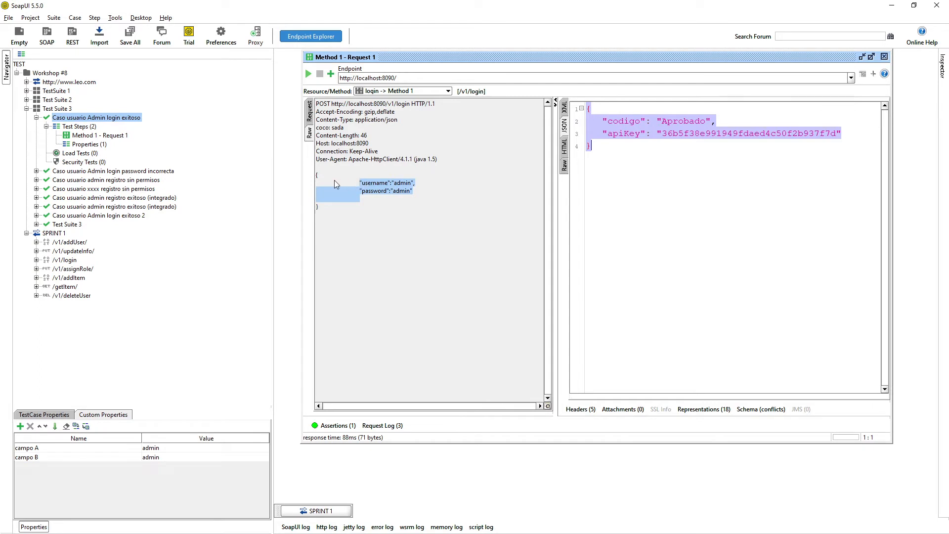
pyautogui.click(310, 111)
pyautogui.moveTo(516, 298)
pyautogui.mouseDown()
pyautogui.moveTo(408, 285)
pyautogui.moveTo(516, 282)
pyautogui.mouseUp()
pyautogui.click(408, 286)
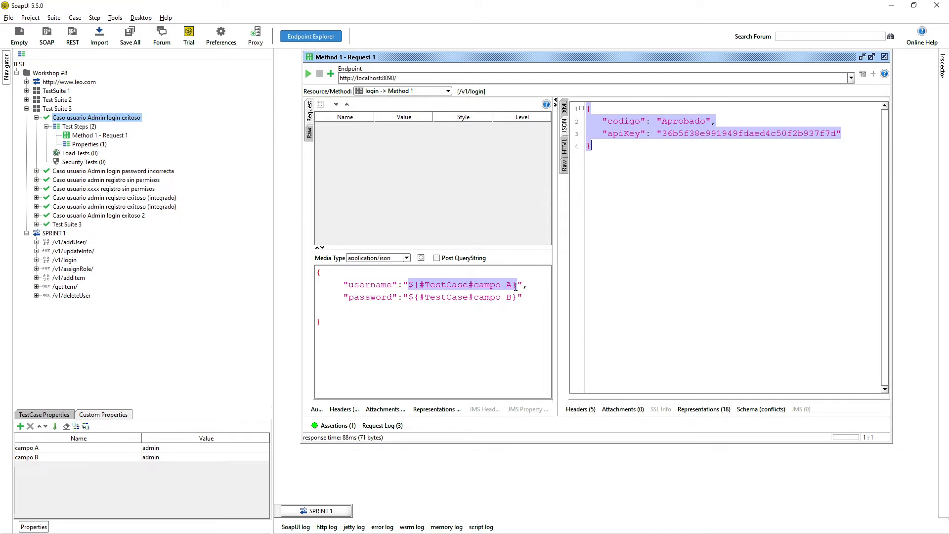
pyautogui.click(484, 286)
pyautogui.moveTo(430, 286); pyautogui.dragTo(490, 285)
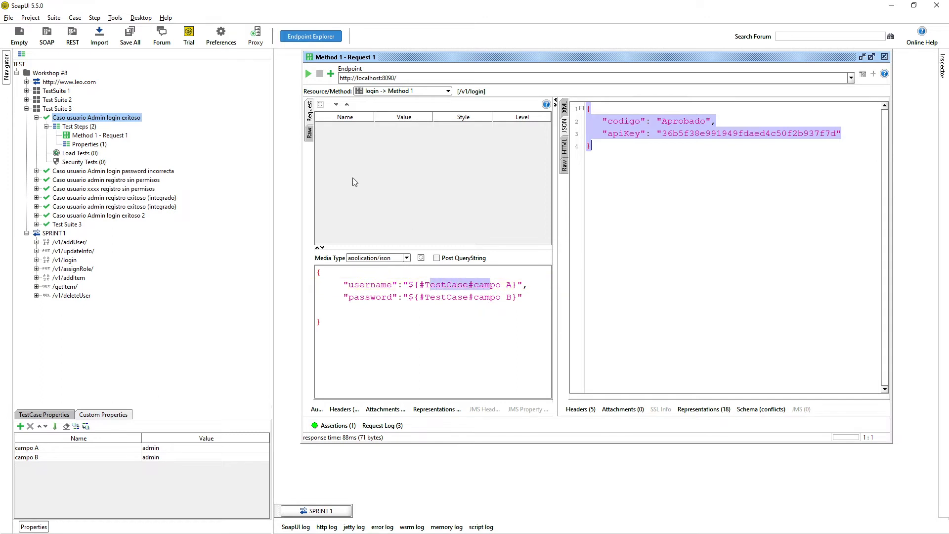
# Recheck the sent username value in the Raw request view.
pyautogui.click(308, 133)
pyautogui.moveTo(399, 183)
pyautogui.mouseDown()
pyautogui.moveTo(418, 191)
pyautogui.moveTo(411, 184)
pyautogui.mouseUp()
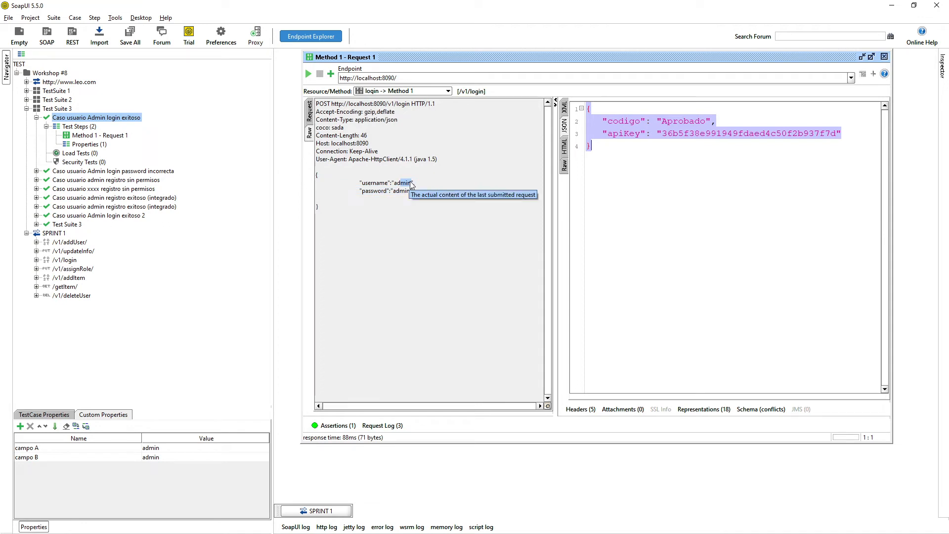
pyautogui.moveTo(394, 184); pyautogui.dragTo(413, 185)
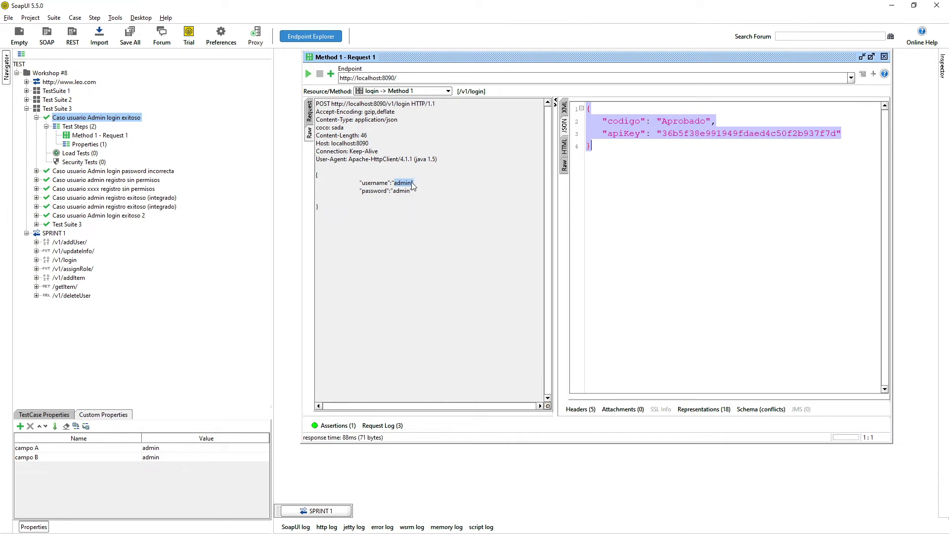
pyautogui.click(311, 117)
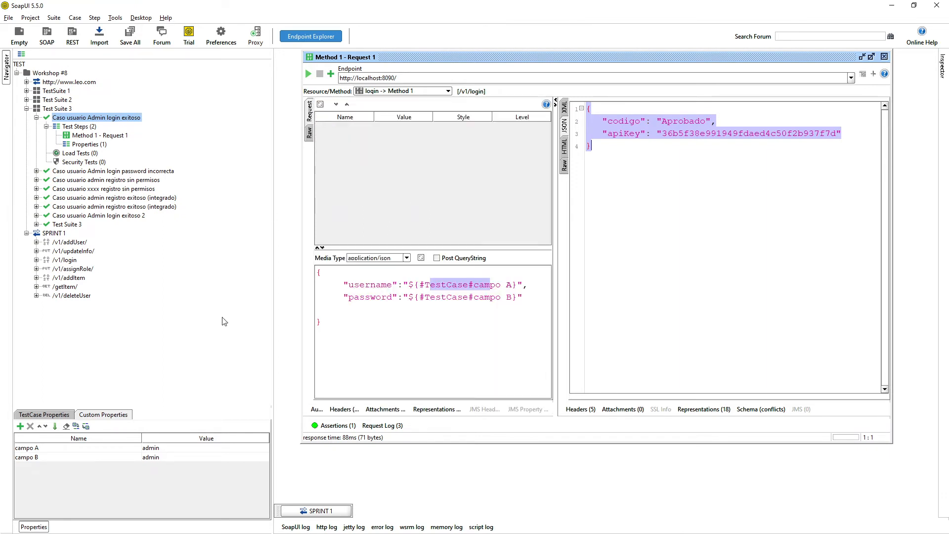
# Change test case property campo A to fdjgf.
pyautogui.click(148, 457)
pyautogui.click(160, 456)
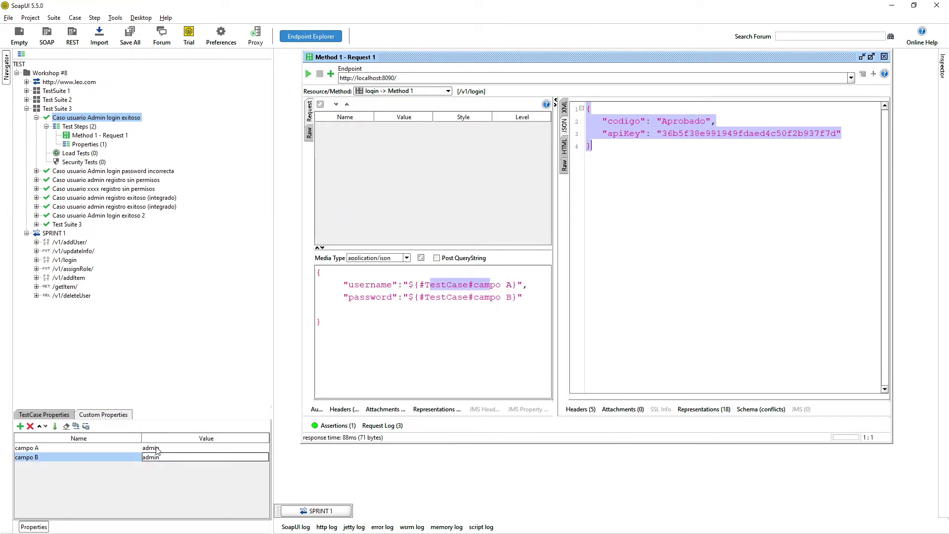
pyautogui.click(156, 448)
pyautogui.doubleClick(156, 447)
pyautogui.write('fdjgf')
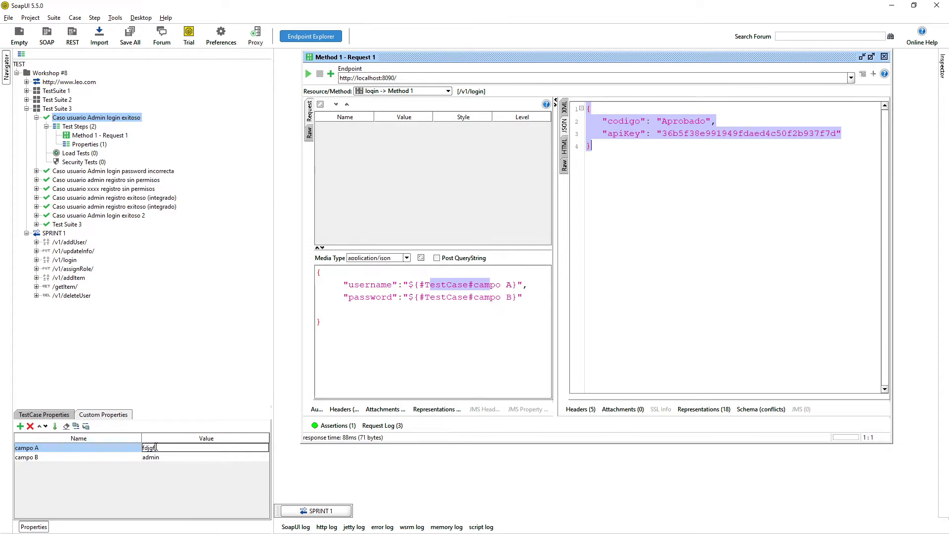
pyautogui.press('Return')
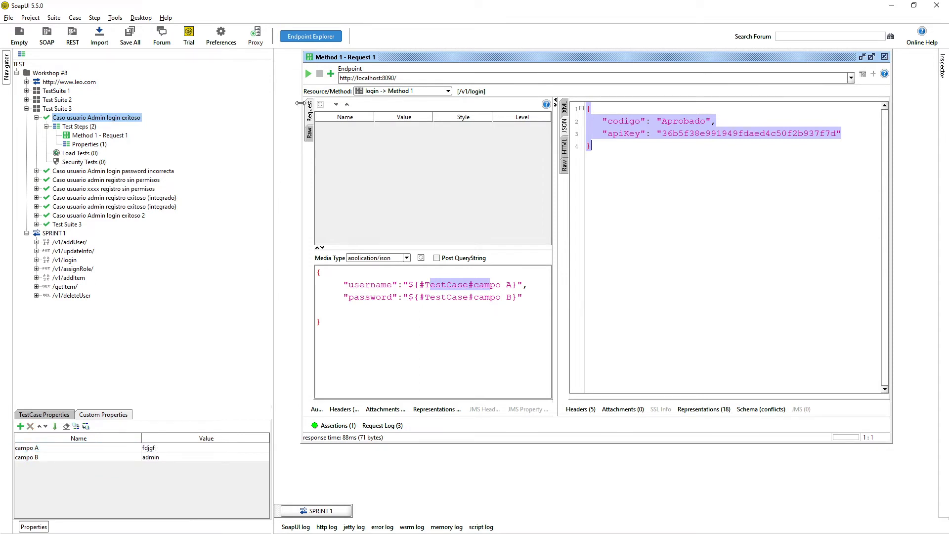
# Rerun the login, getting Rechazado, and confirm fdjgf was sent as username.
pyautogui.click(308, 74)
pyautogui.click(675, 128)
pyautogui.hotkey('ctrl', 'a')
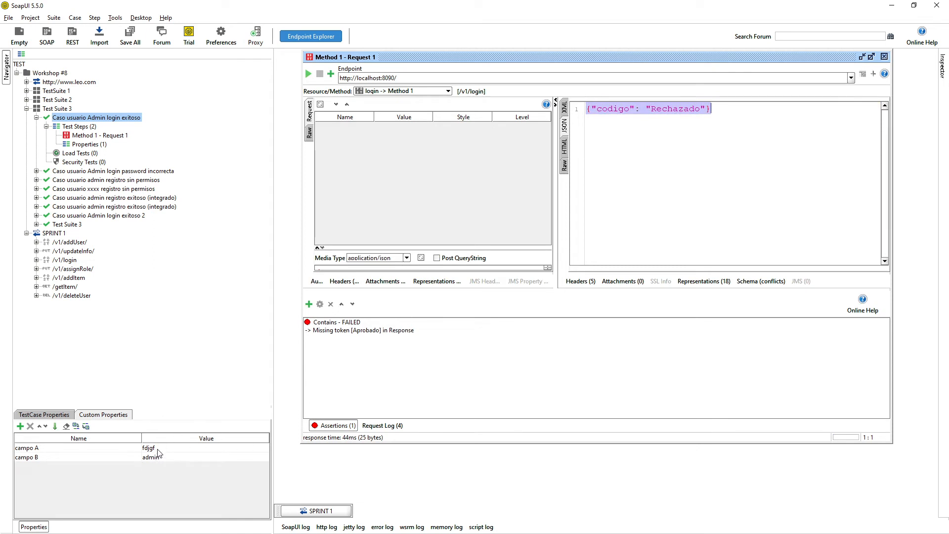
pyautogui.click(310, 133)
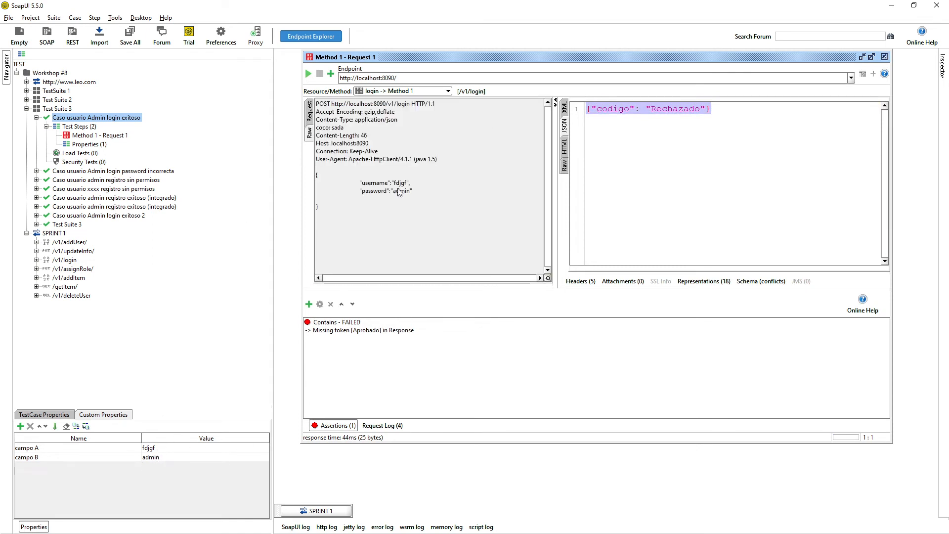
pyautogui.moveTo(393, 184); pyautogui.dragTo(411, 183)
pyautogui.click(310, 113)
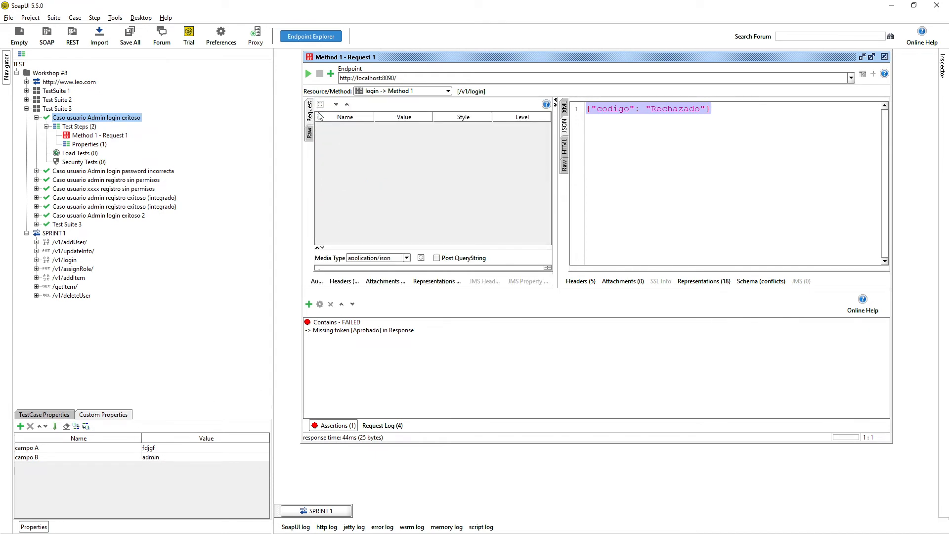
# Enlarge the body editor and highlight the username and password property references.
pyautogui.click(342, 428)
pyautogui.moveTo(380, 248); pyautogui.dragTo(376, 168)
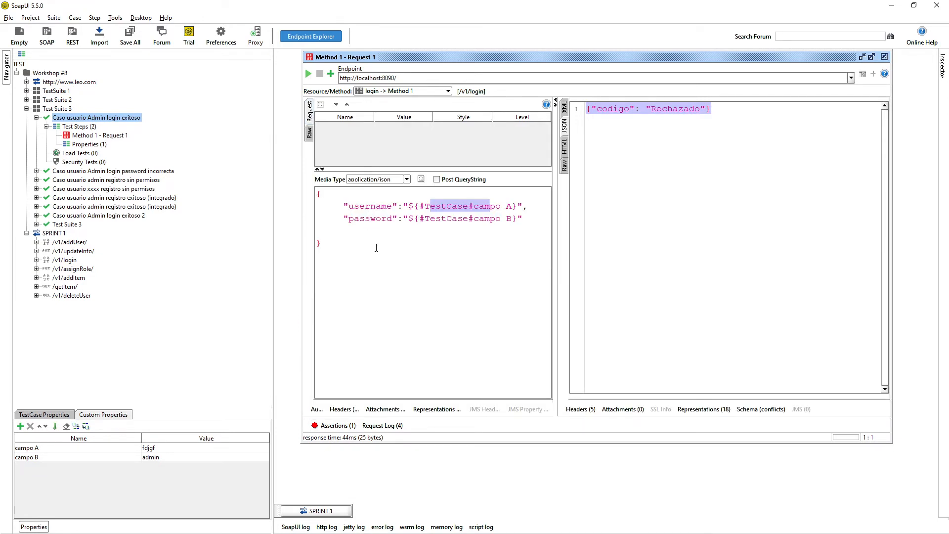
pyautogui.moveTo(317, 205); pyautogui.dragTo(488, 228)
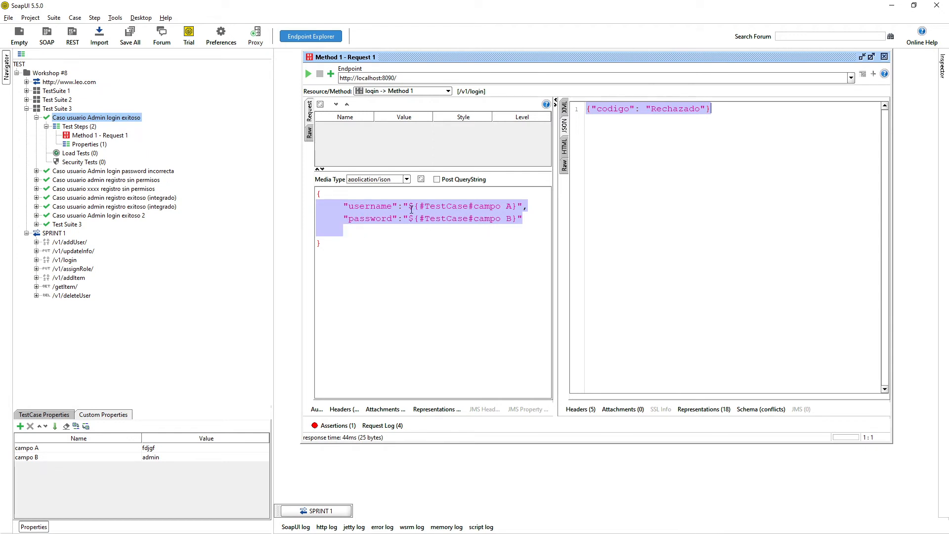
pyautogui.moveTo(409, 209); pyautogui.dragTo(517, 209)
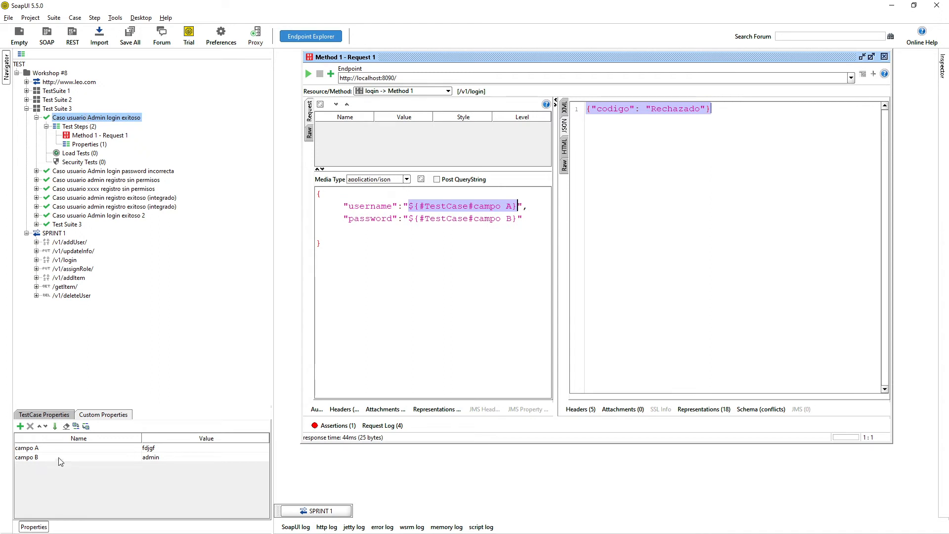
pyautogui.click(103, 172)
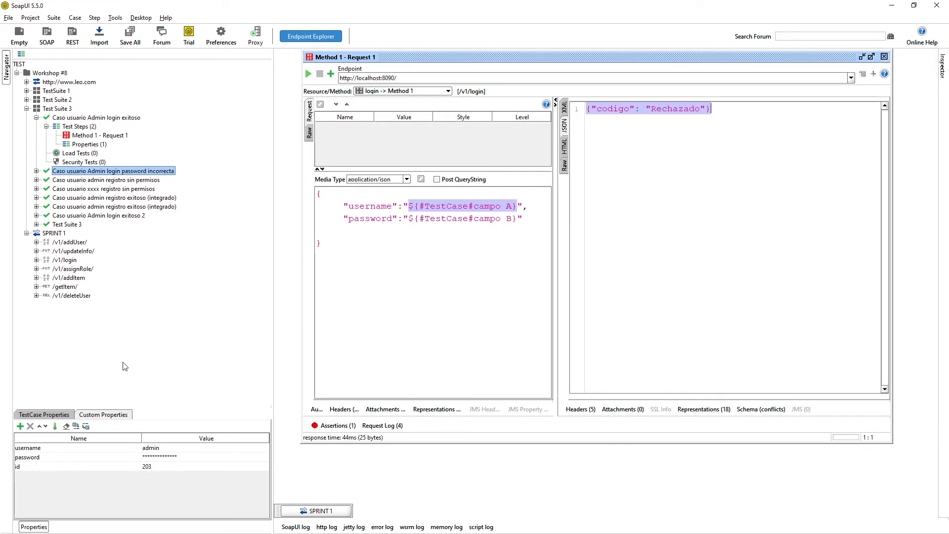
pyautogui.click(94, 117)
pyautogui.click(101, 415)
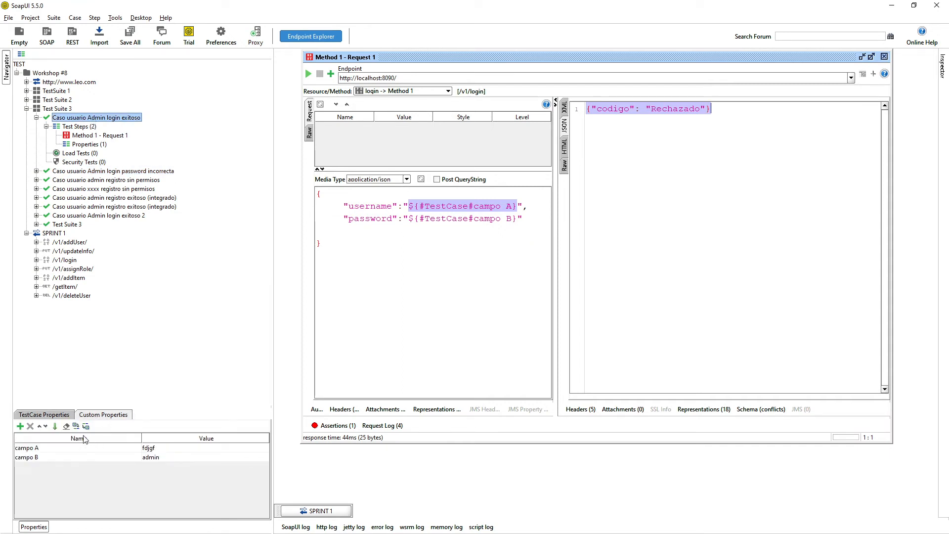
pyautogui.moveTo(424, 241); pyautogui.dragTo(327, 174)
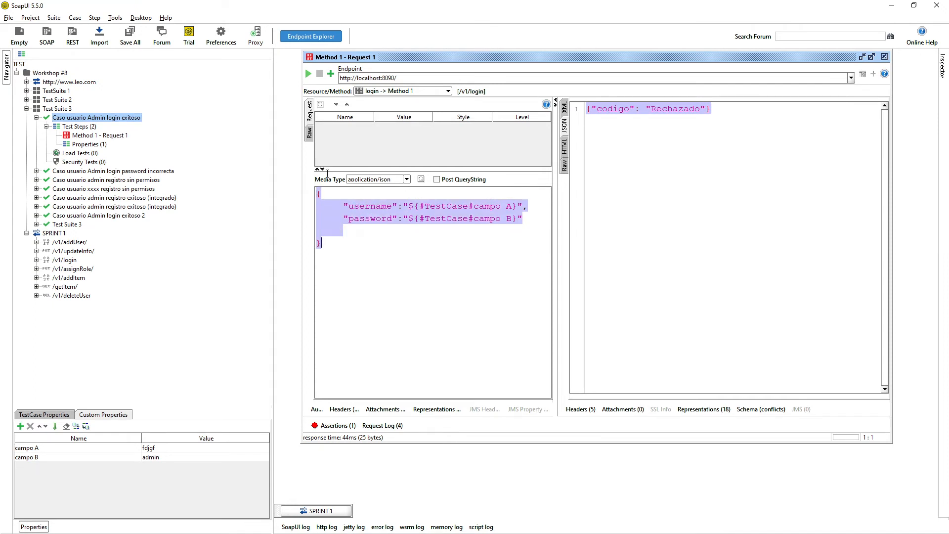
pyautogui.click(161, 449)
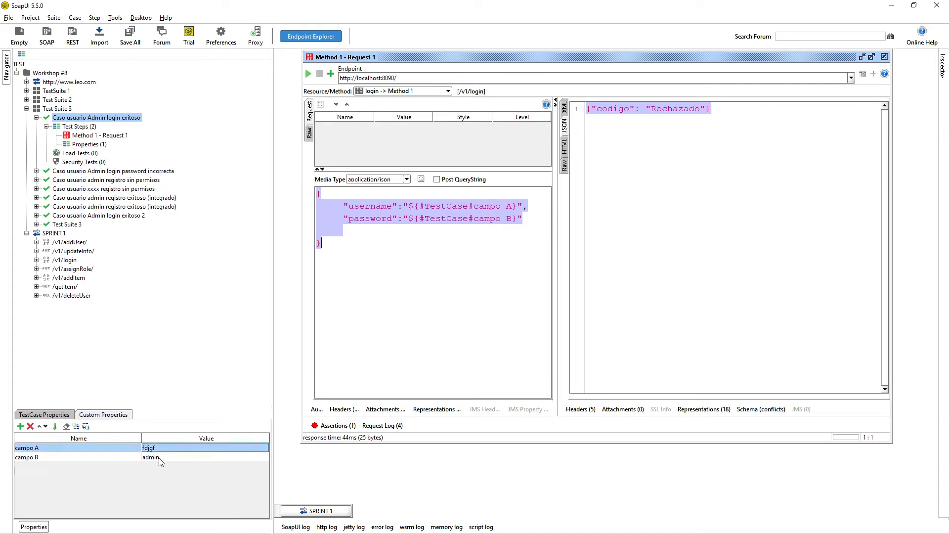
pyautogui.click(86, 426)
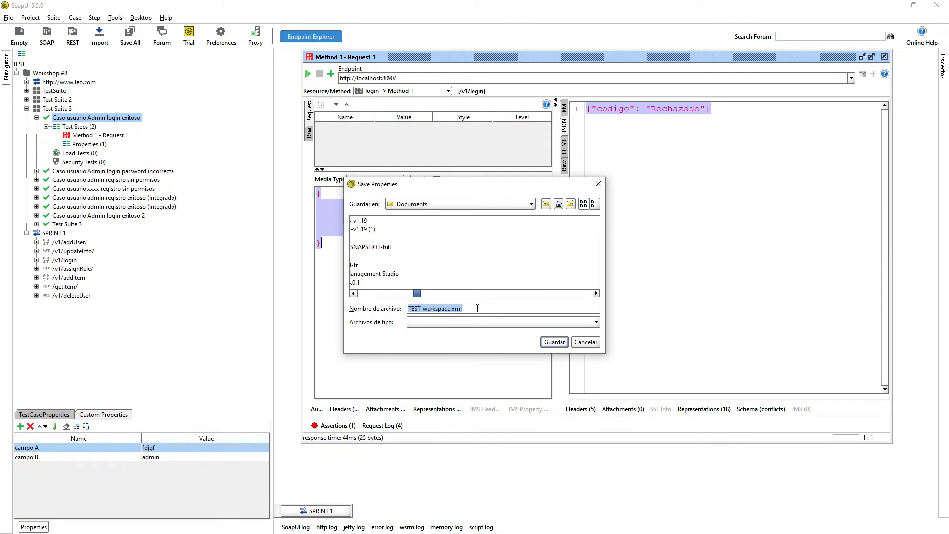
pyautogui.click(586, 342)
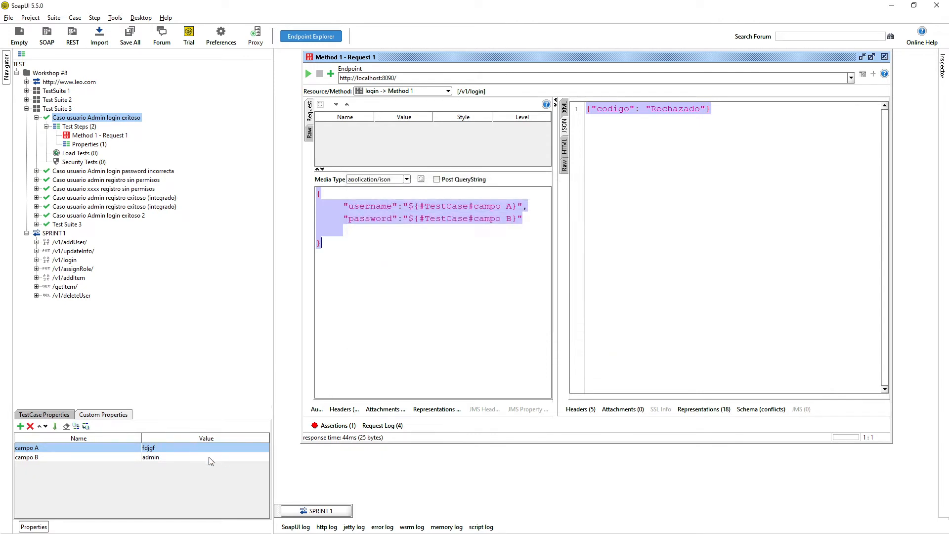
pyautogui.click(76, 426)
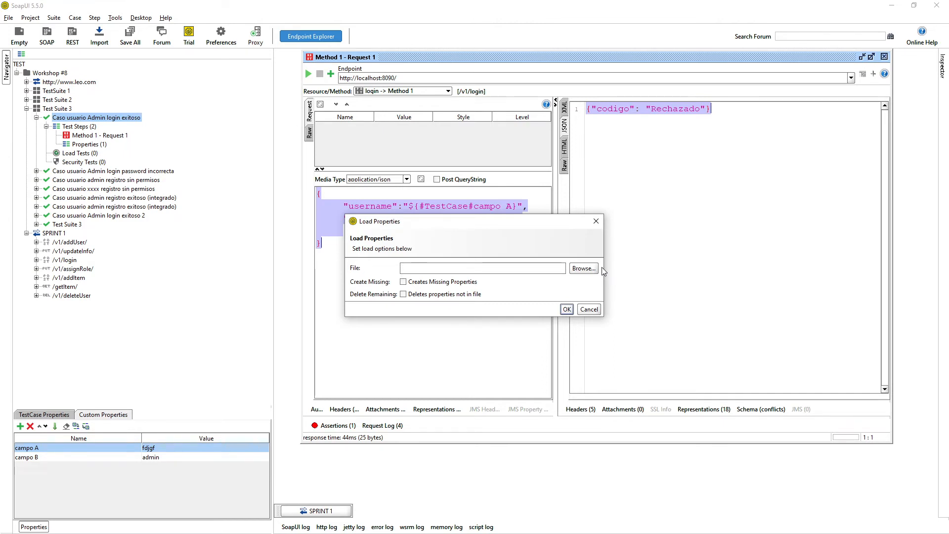
pyautogui.click(581, 309)
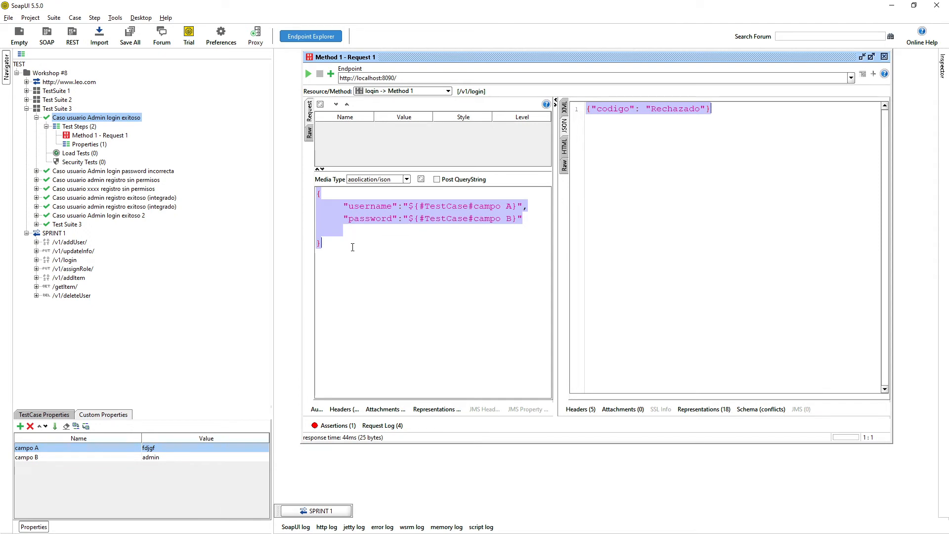
# Point out the campo A reference in the body and the request's endpoint URL.
pyautogui.click(400, 245)
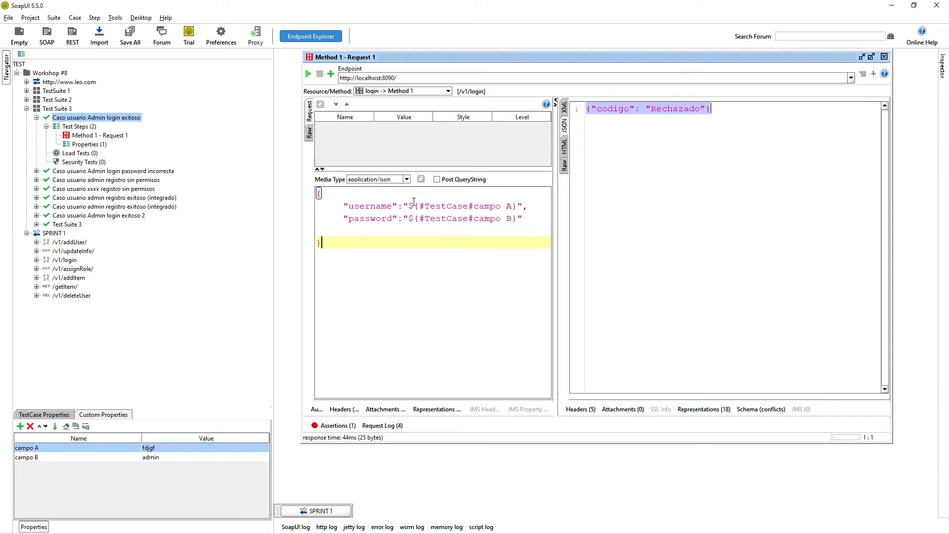
pyautogui.moveTo(409, 206); pyautogui.dragTo(518, 206)
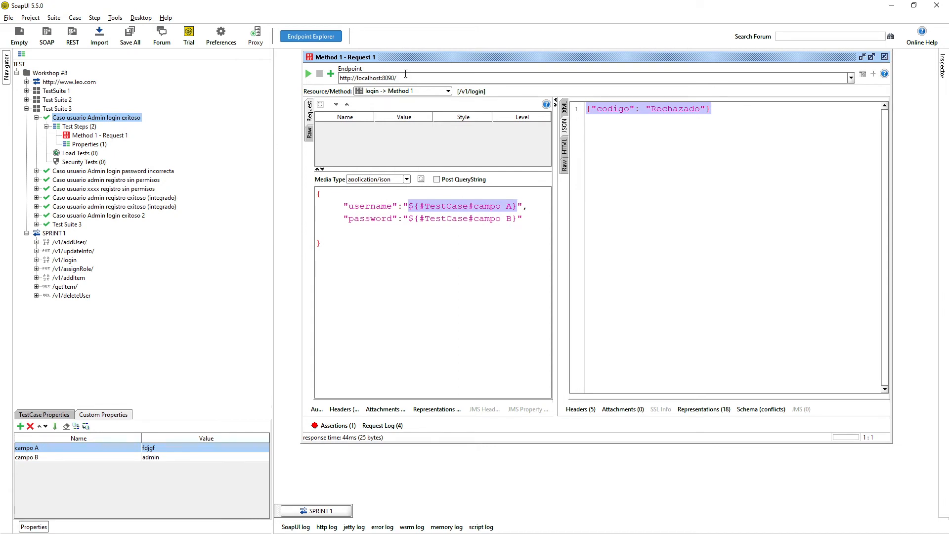
pyautogui.moveTo(404, 78); pyautogui.dragTo(340, 78)
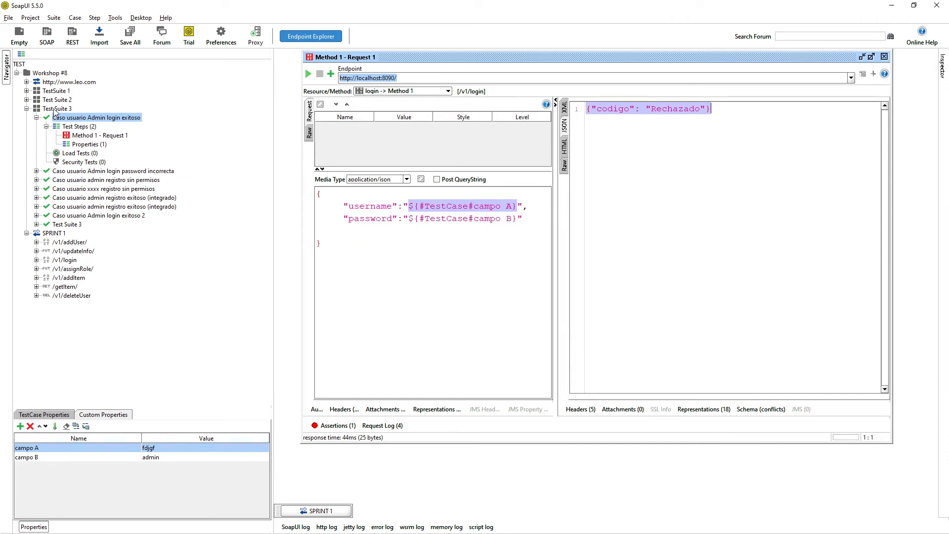
# Show Test Suite 3's custom properties, campo C = 789 and campo D = 910.
pyautogui.click(55, 109)
pyautogui.click(43, 74)
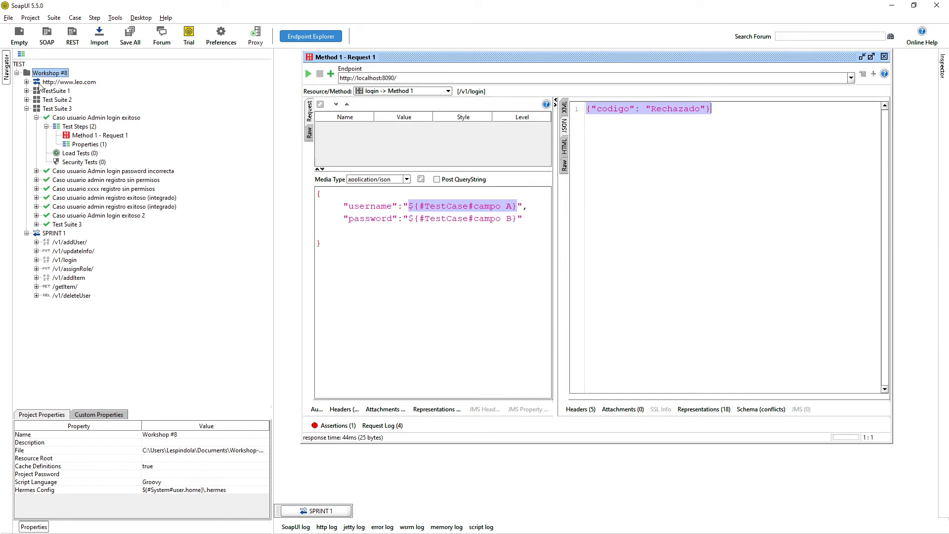
pyautogui.click(64, 109)
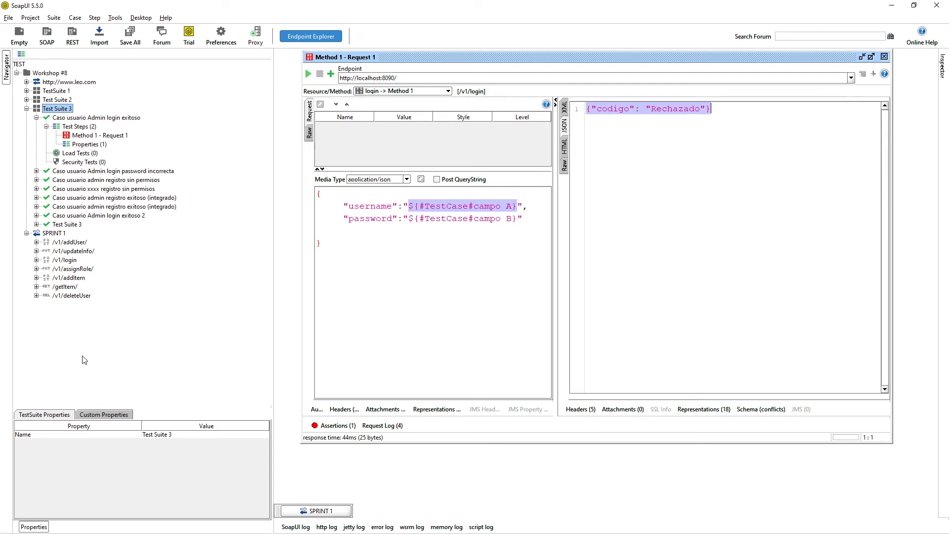
pyautogui.click(103, 415)
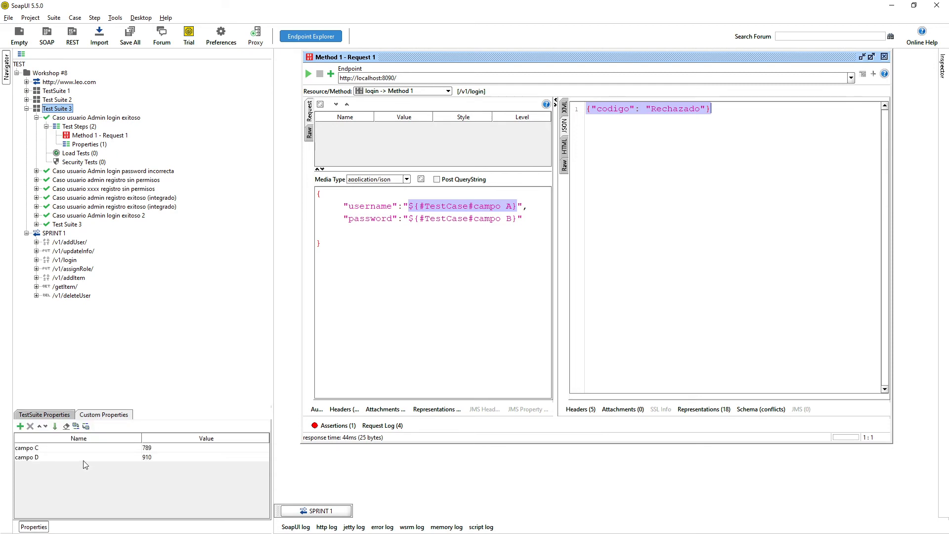
pyautogui.click(20, 426)
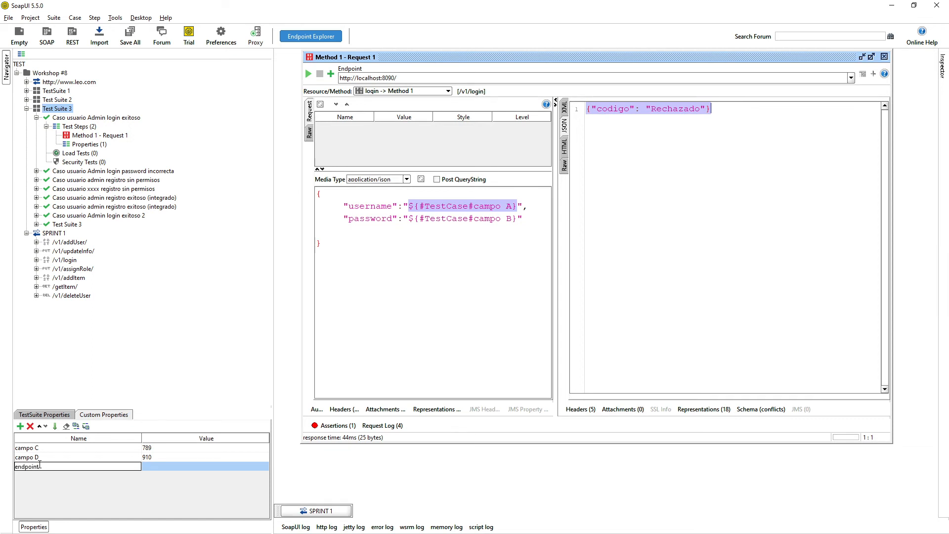
pyautogui.press('Tab')
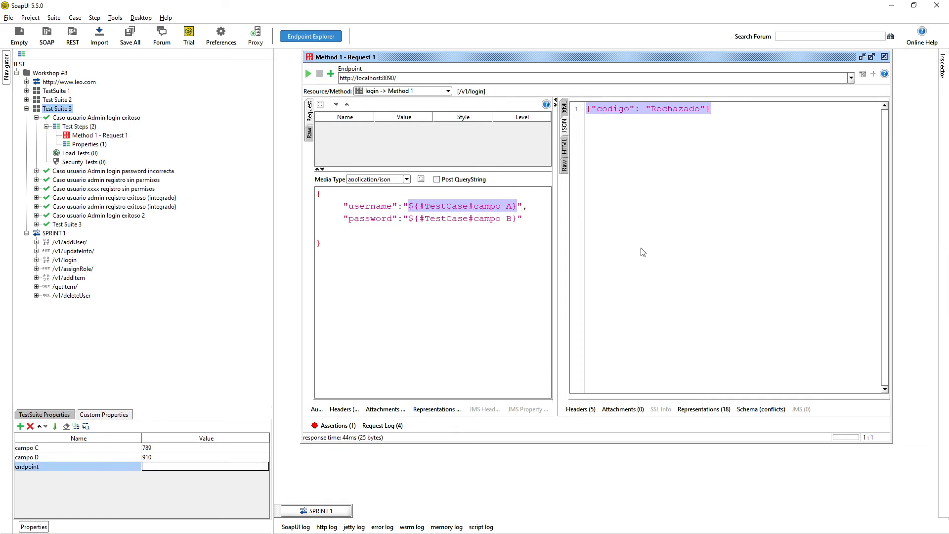
pyautogui.click(414, 74)
pyautogui.tripleClick(400, 77)
pyautogui.hotkey('ctrl', 'c')
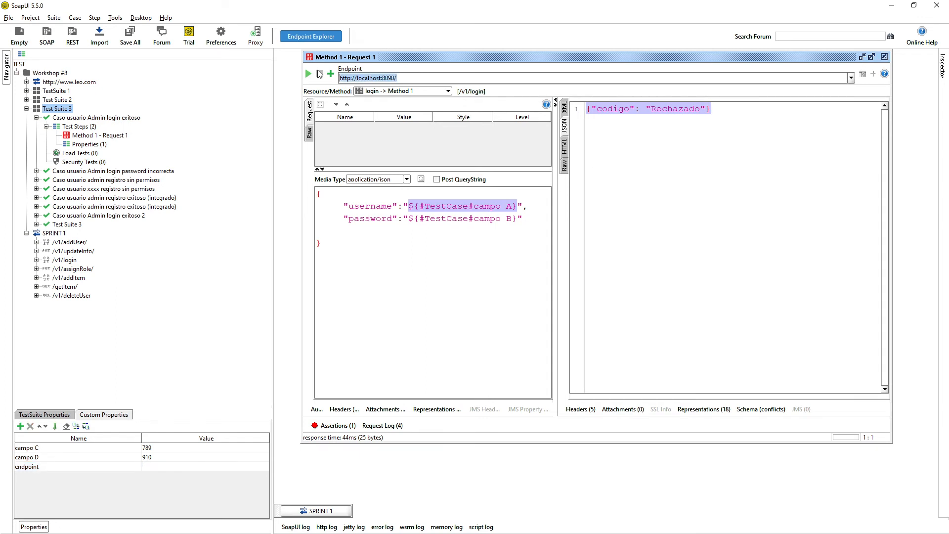
pyautogui.doubleClick(166, 466)
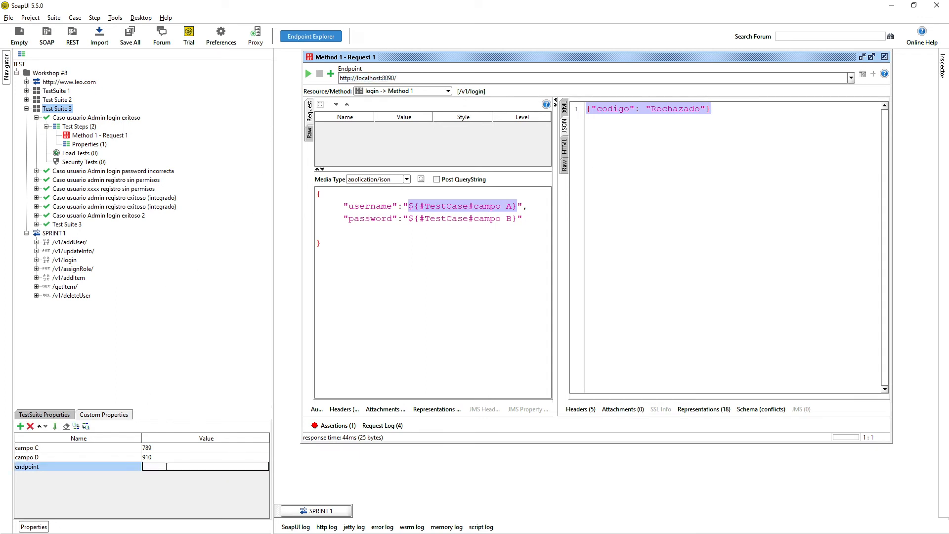
pyautogui.hotkey('ctrl', 'v')
pyautogui.click(207, 460)
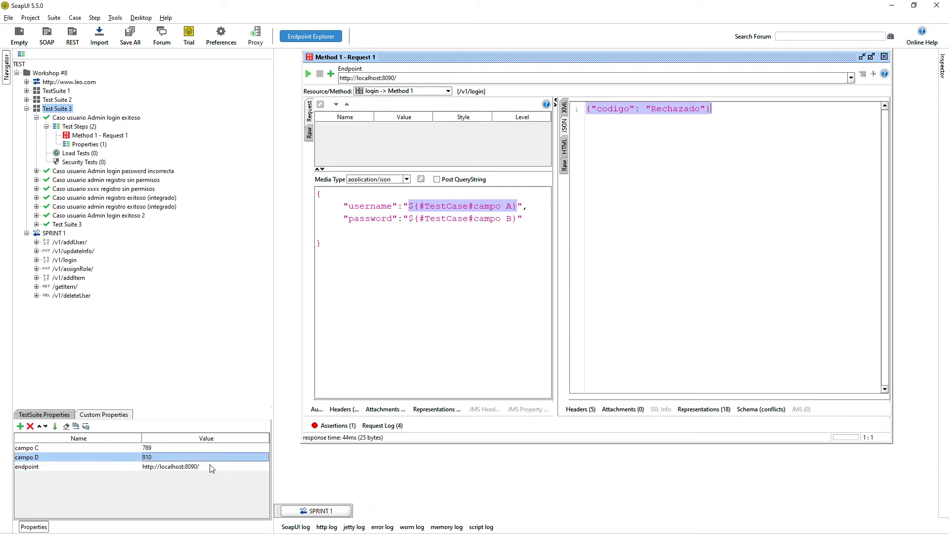
pyautogui.tripleClick(418, 78)
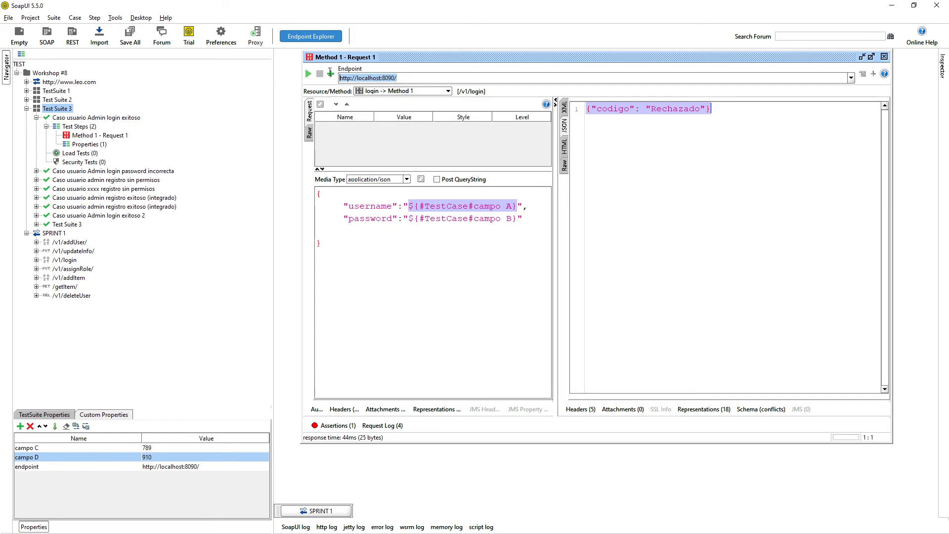
pyautogui.press('BackSpace')
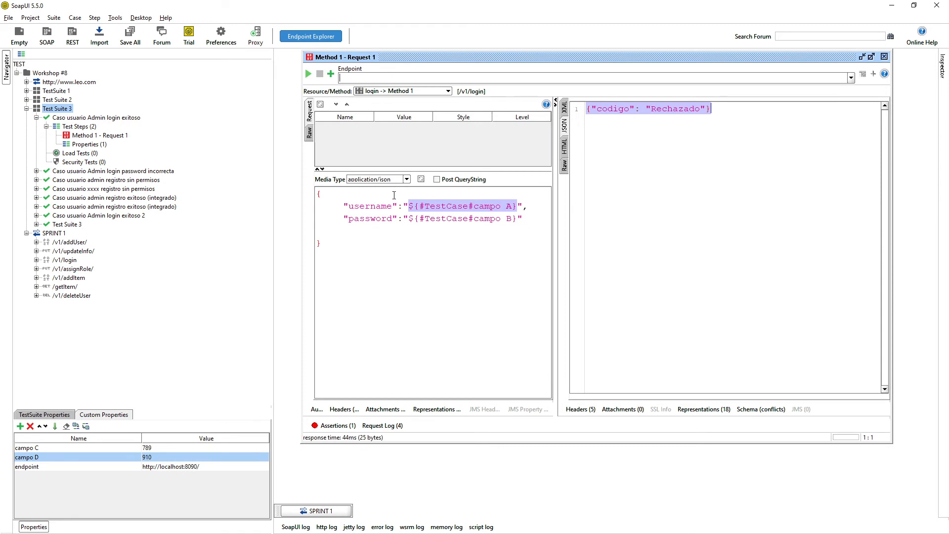
# Browse the Get Data property options from the request body.
pyautogui.click(375, 261)
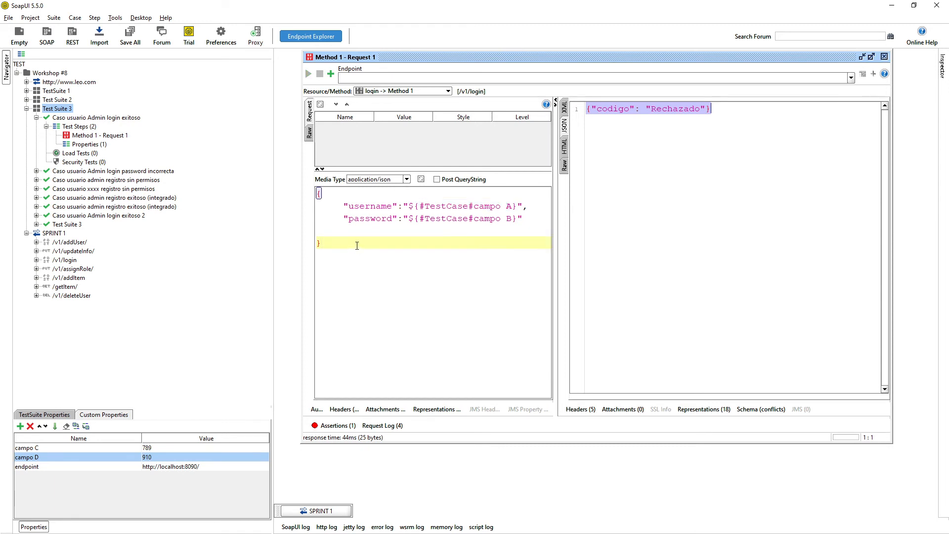
pyautogui.rightClick(357, 245)
pyautogui.moveTo(393, 352)
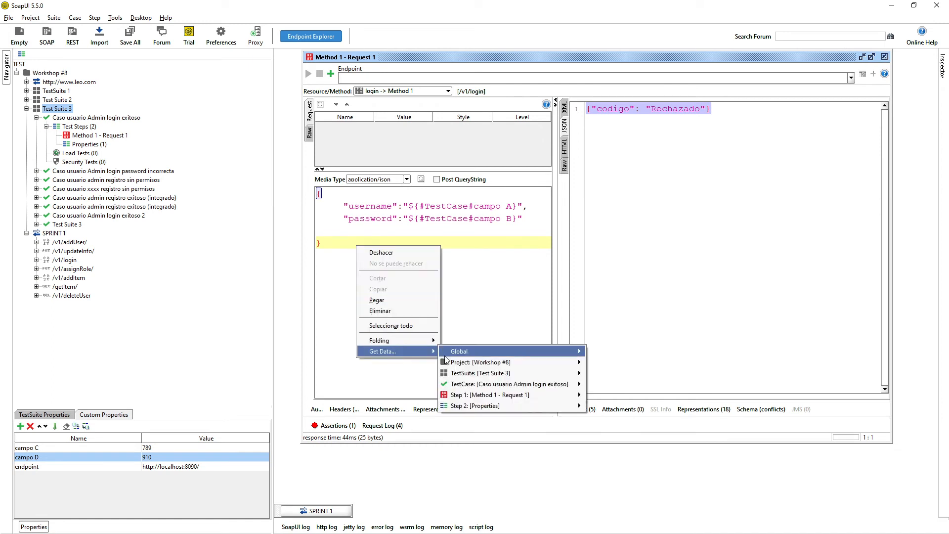
pyautogui.click(366, 94)
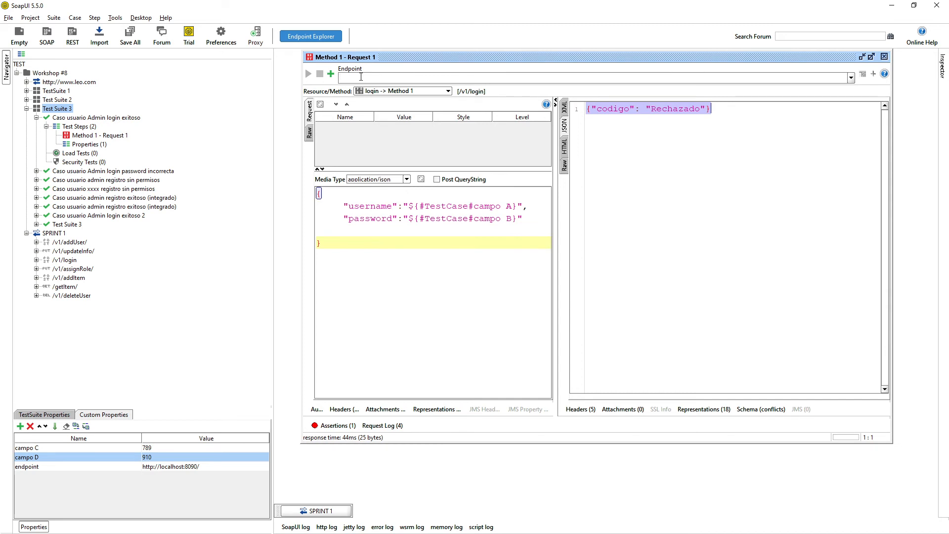
# Select the ${#TestCase#campo A} reference in the body for reuse in the endpoint.
pyautogui.moveTo(410, 206); pyautogui.dragTo(517, 208)
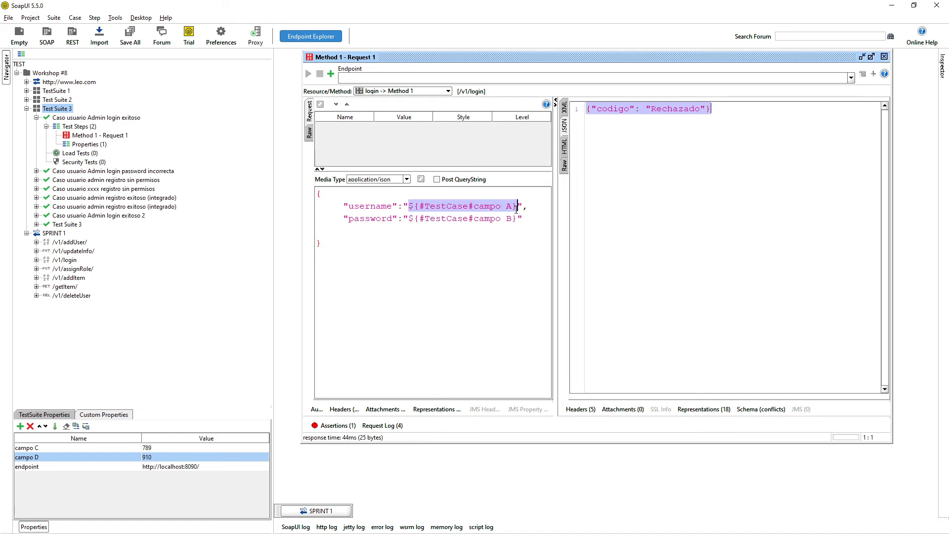
pyautogui.doubleClick(441, 206)
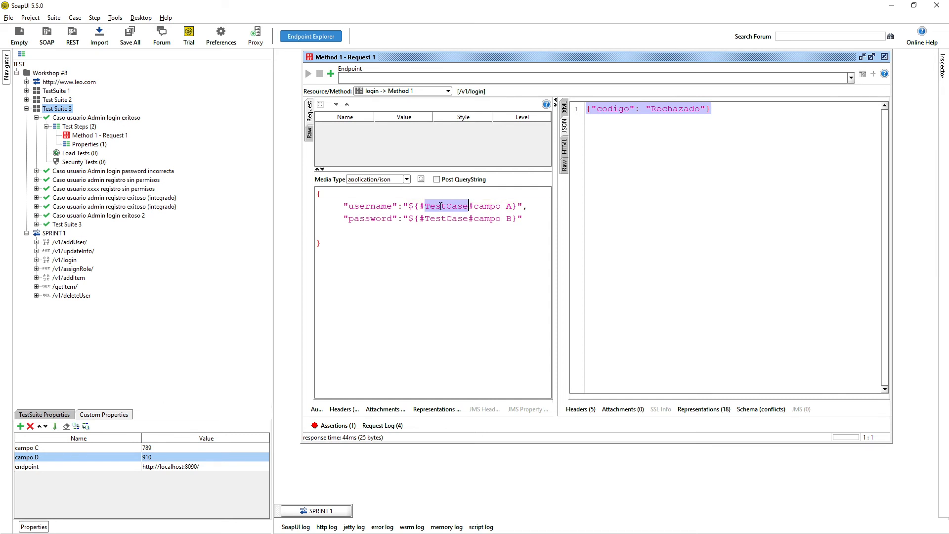
pyautogui.moveTo(475, 207); pyautogui.dragTo(512, 208)
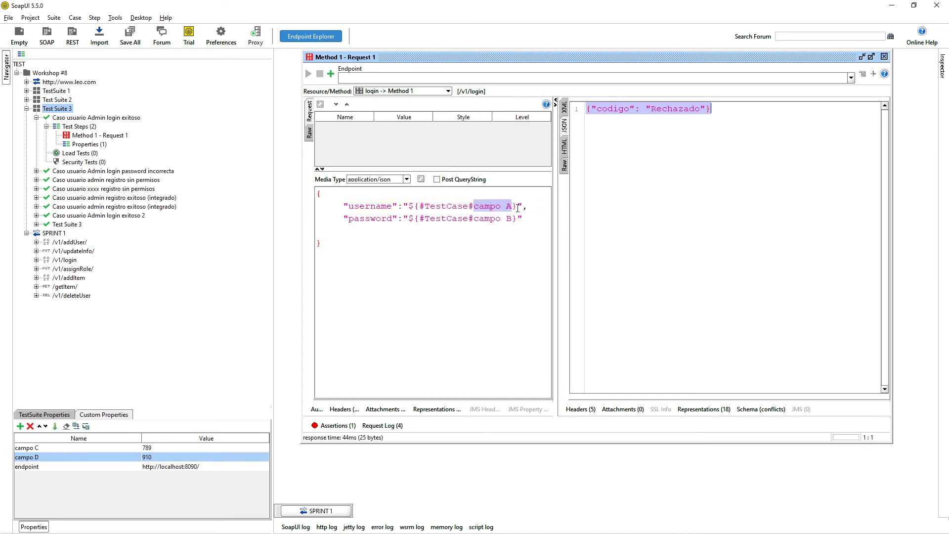
pyautogui.moveTo(516, 207); pyautogui.dragTo(368, 78)
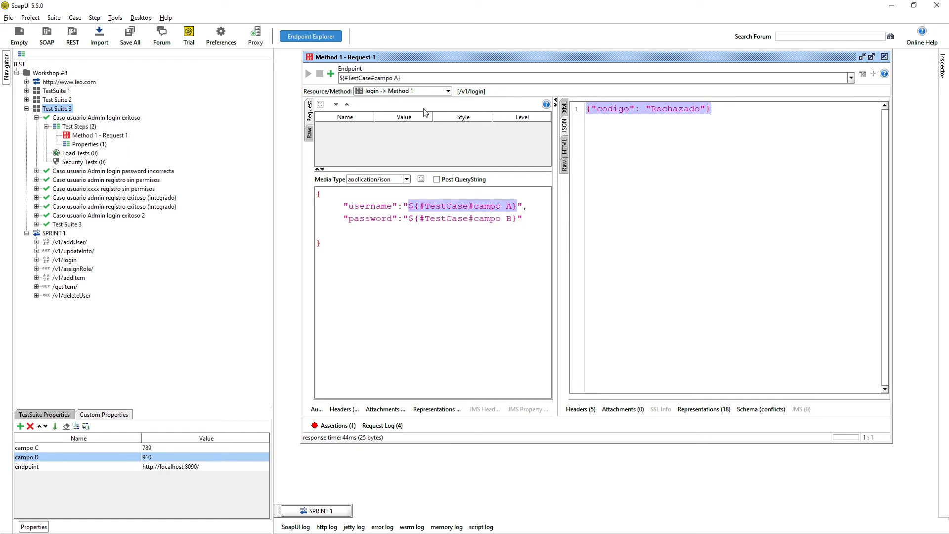
# Change the endpoint reference to ${#TestSuite#endpoint}.
pyautogui.press('BackSpace')
pyautogui.press('BackSpace')
pyautogui.press('BackSpace')
pyautogui.press('BackSpace')
pyautogui.write('Suite')
pyautogui.press('BackSpace')
pyautogui.press('BackSpace')
pyautogui.press('BackSpace')
pyautogui.press('BackSpace')
pyautogui.press('BackSpace')
pyautogui.press('BackSpace')
pyautogui.press('BackSpace')
pyautogui.write('endpoint')
# Resend the request with the new endpoint, dismissing an accidental Add Assertion dialog.
pyautogui.moveTo(431, 75); pyautogui.dragTo(339, 78)
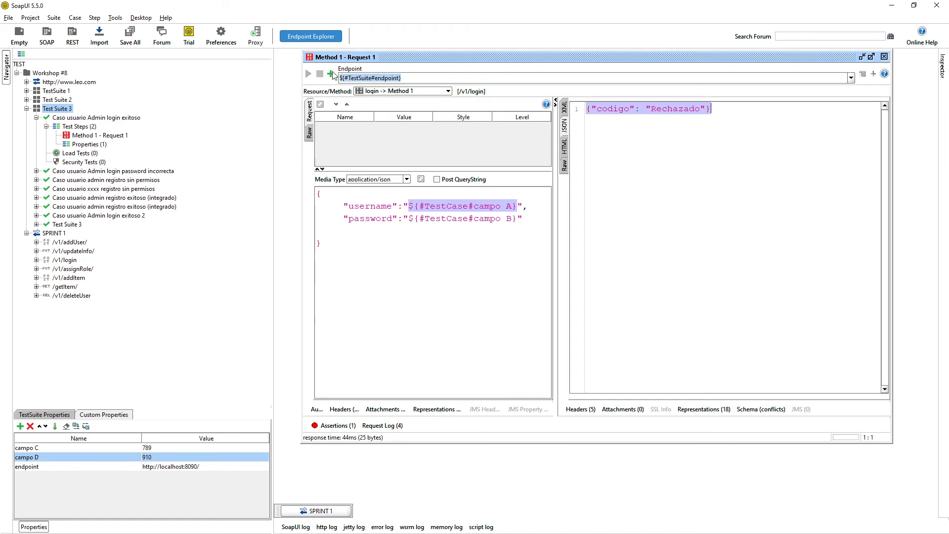
pyautogui.click(331, 72)
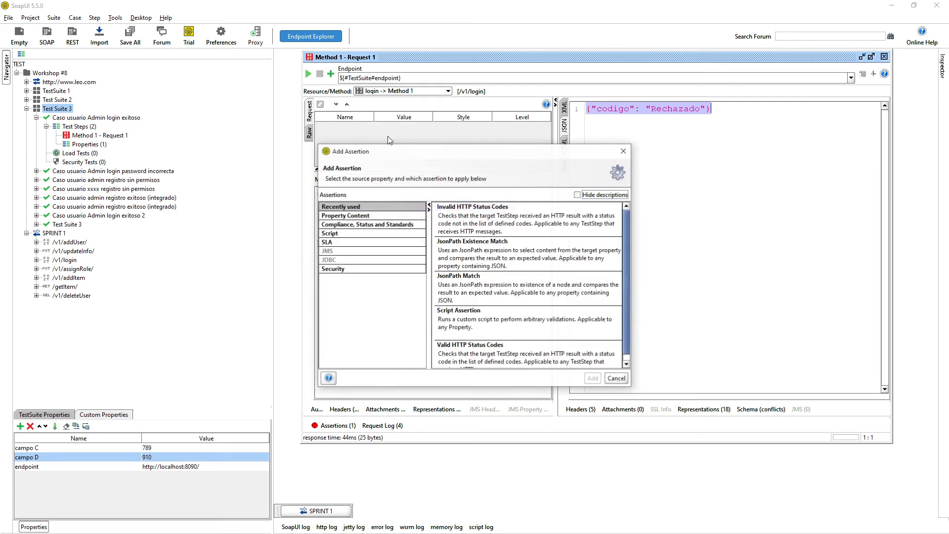
pyautogui.click(624, 151)
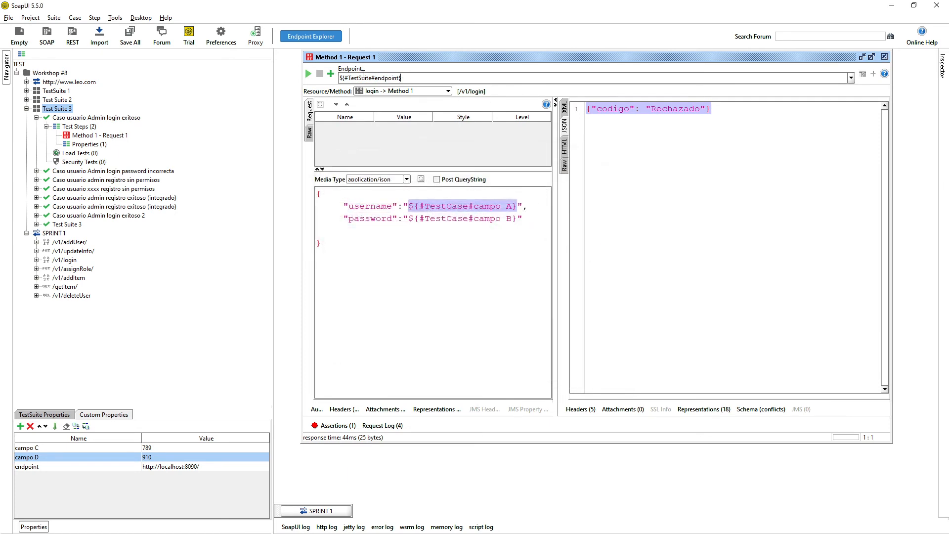
pyautogui.click(308, 75)
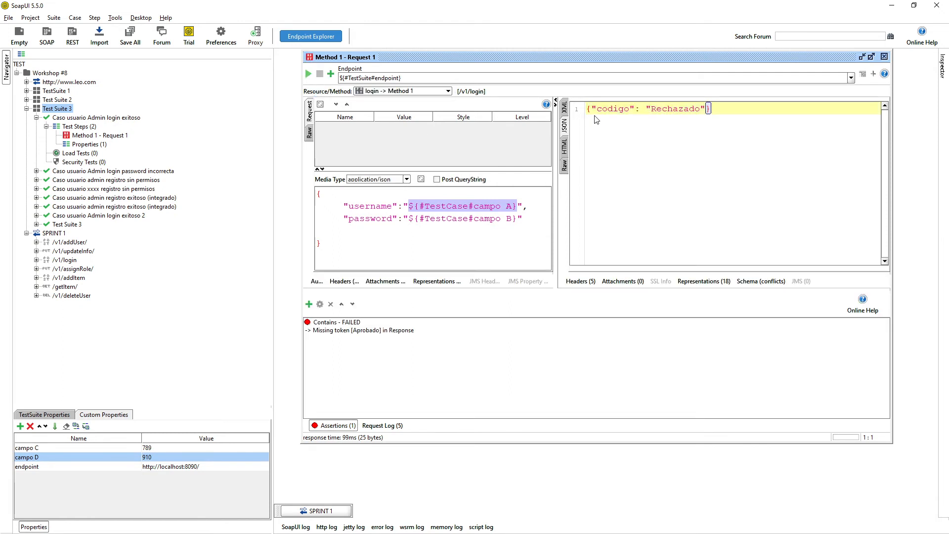
# Check the raw sent credentials, then set test case property campo A to admin.
pyautogui.click(310, 133)
pyautogui.moveTo(364, 183); pyautogui.dragTo(411, 191)
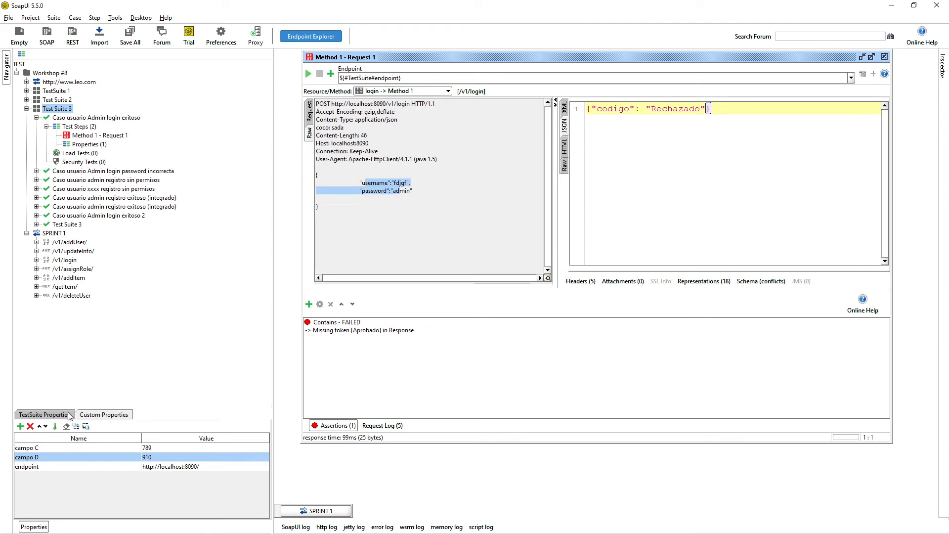
pyautogui.click(88, 118)
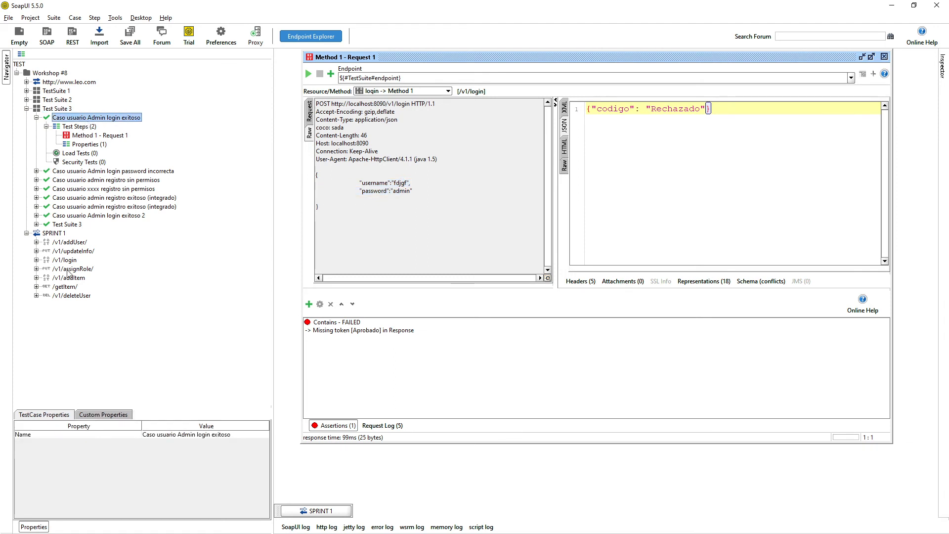
pyautogui.click(104, 415)
pyautogui.click(151, 448)
pyautogui.click(151, 450)
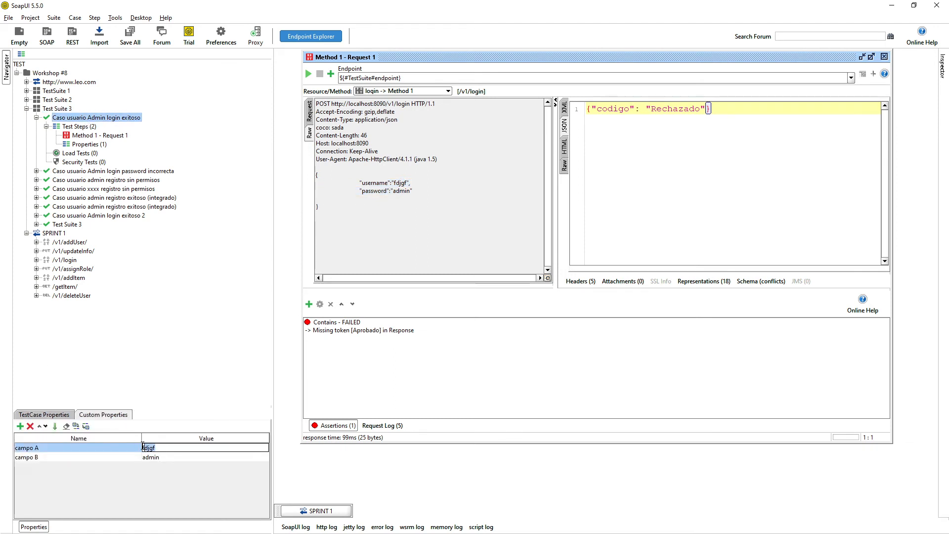
pyautogui.doubleClick(150, 449)
pyautogui.write('admin')
pyautogui.press('Return')
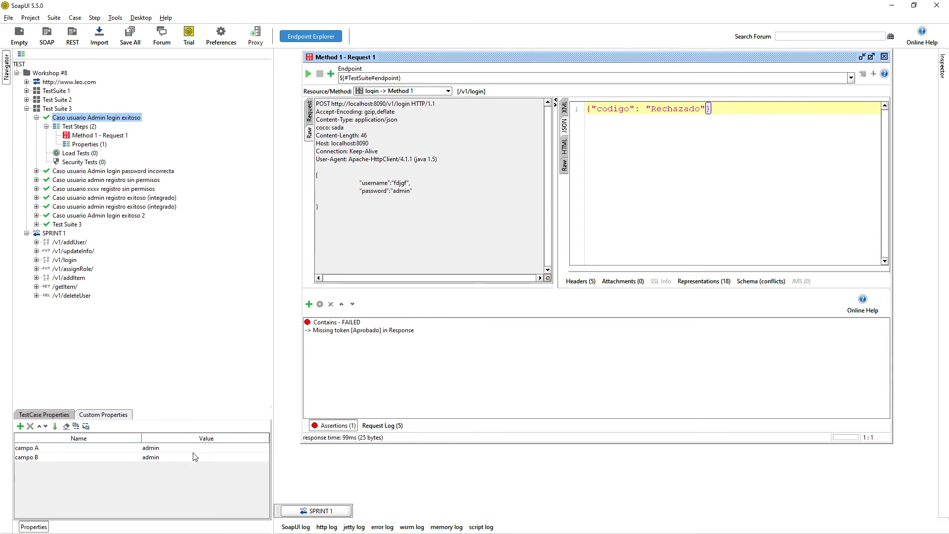
# Resend the login to get Aprobado, then review the endpoint and Test Suite 3's properties.
pyautogui.click(308, 74)
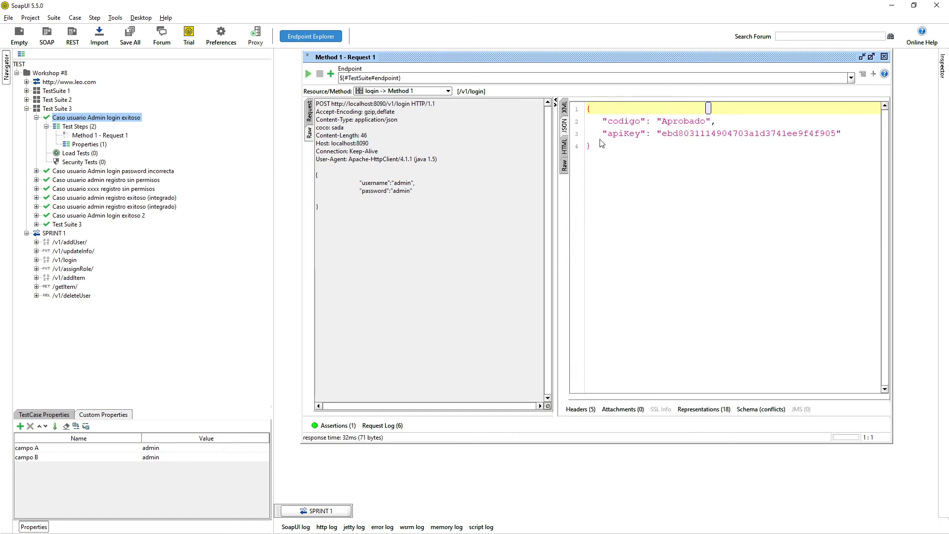
pyautogui.hotkey('ctrl', 'a')
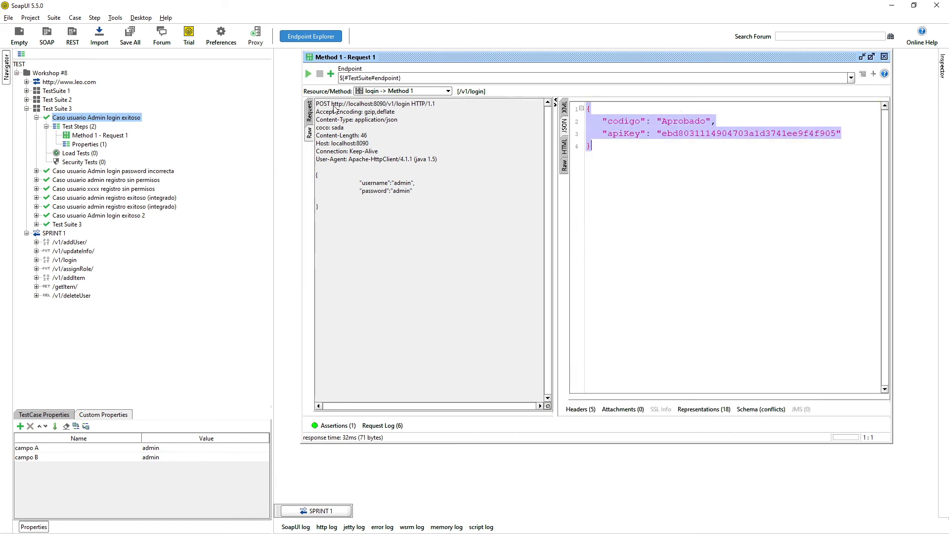
pyautogui.moveTo(330, 104); pyautogui.dragTo(387, 105)
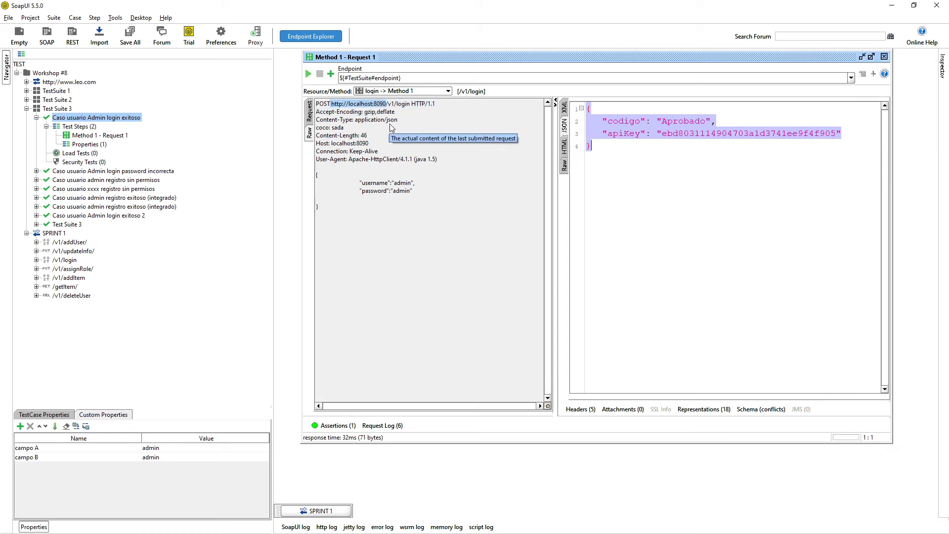
pyautogui.moveTo(402, 78); pyautogui.dragTo(340, 78)
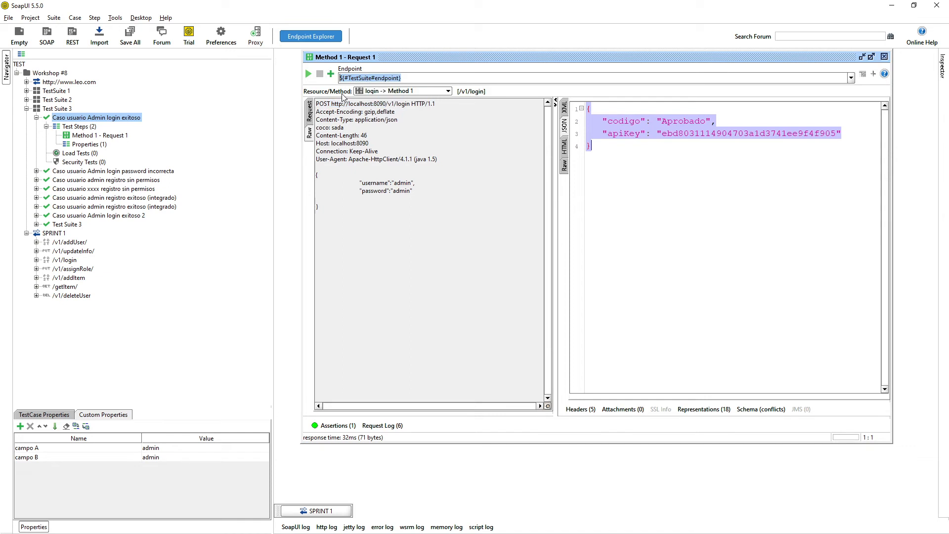
pyautogui.click(51, 109)
pyautogui.click(82, 414)
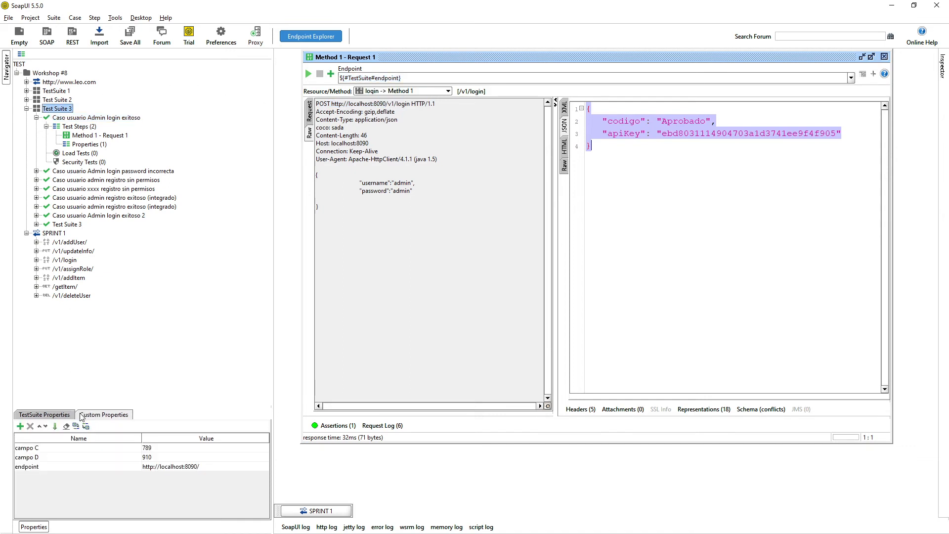
# Append QA to Test Suite 3's endpoint property so the login request endpoint reads ${#TestSuite#endpointQA}.
pyautogui.click(27, 467)
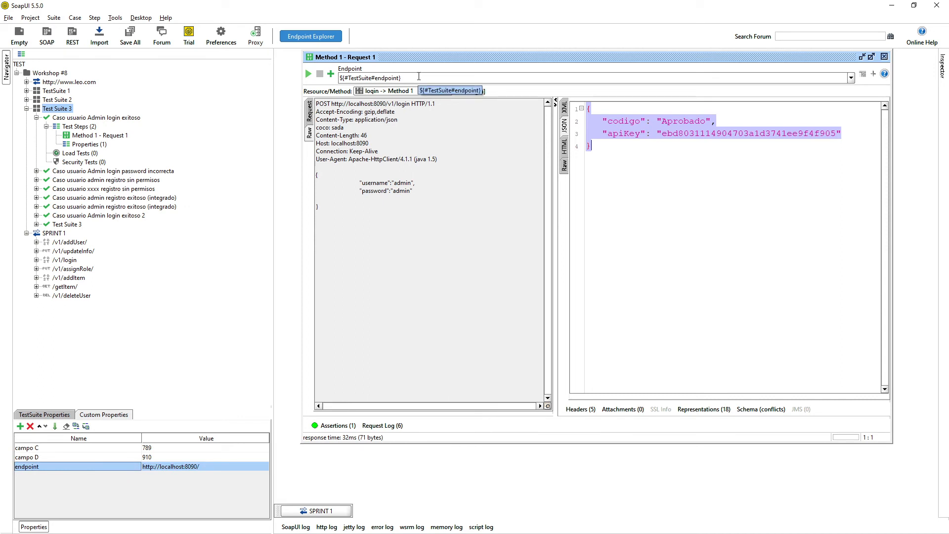
pyautogui.tripleClick(418, 77)
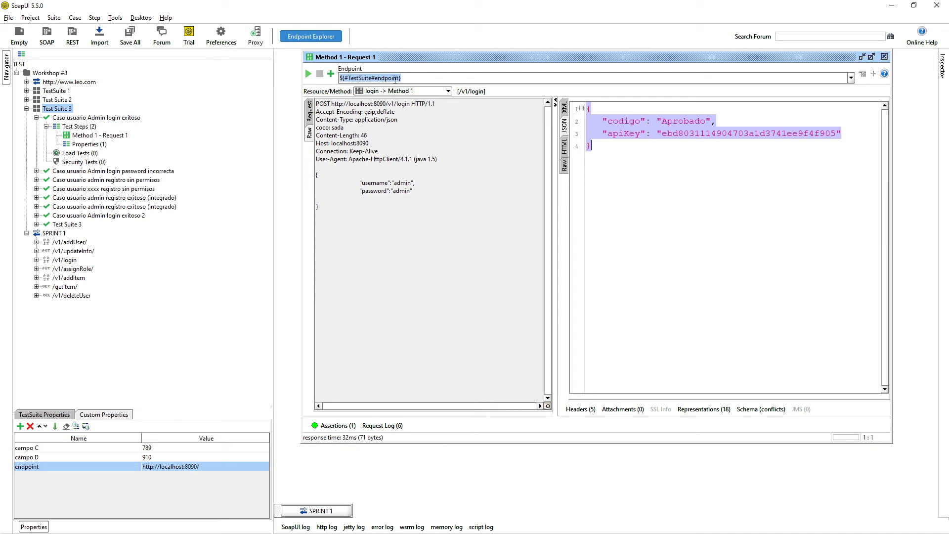
pyautogui.doubleClick(45, 467)
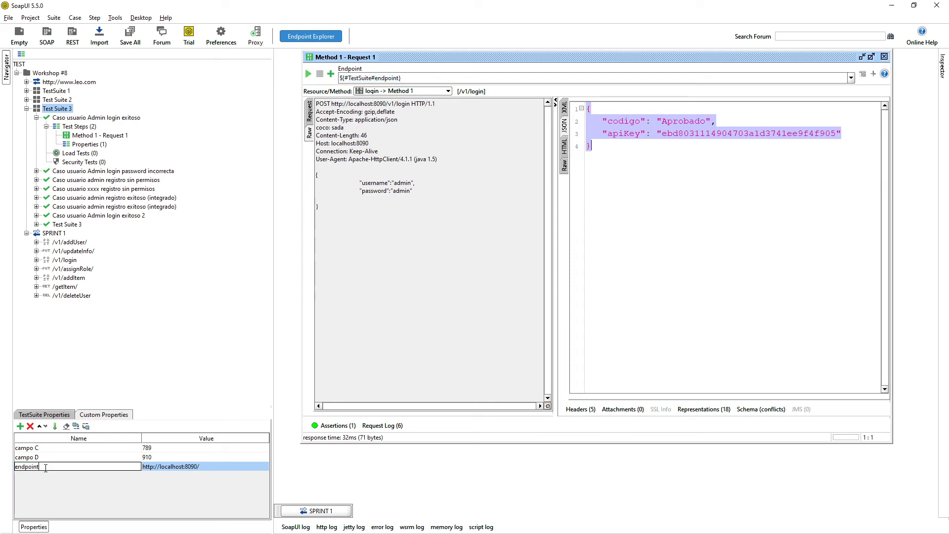
pyautogui.write('QA')
pyautogui.press('Return')
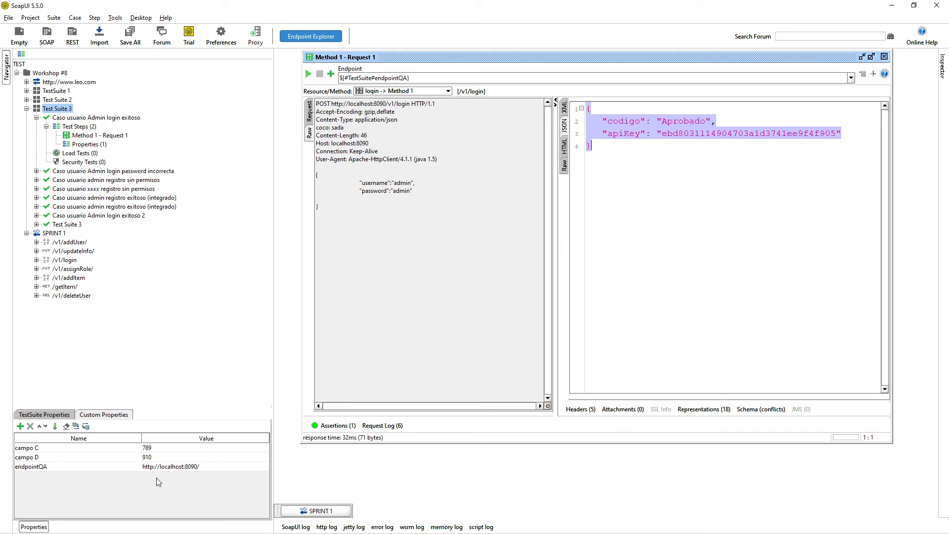
pyautogui.click(850, 77)
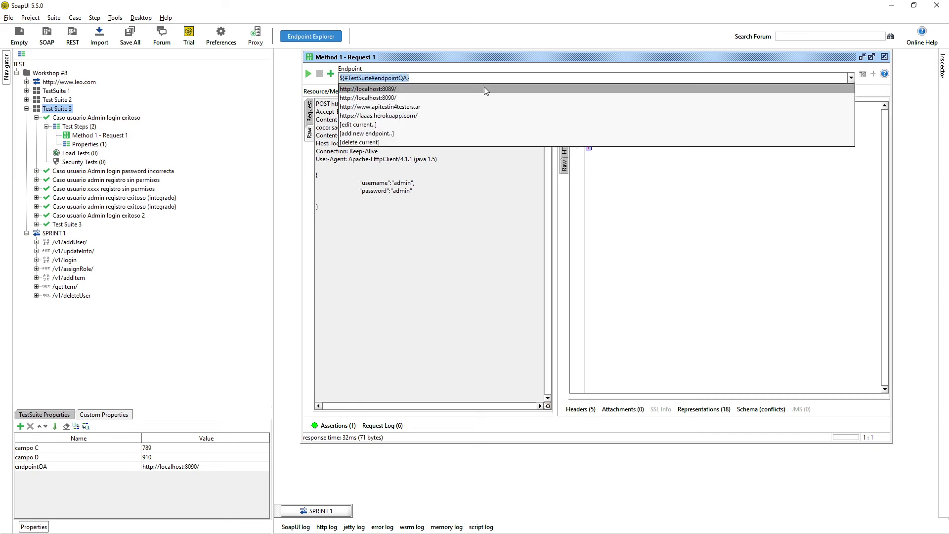
pyautogui.click(426, 80)
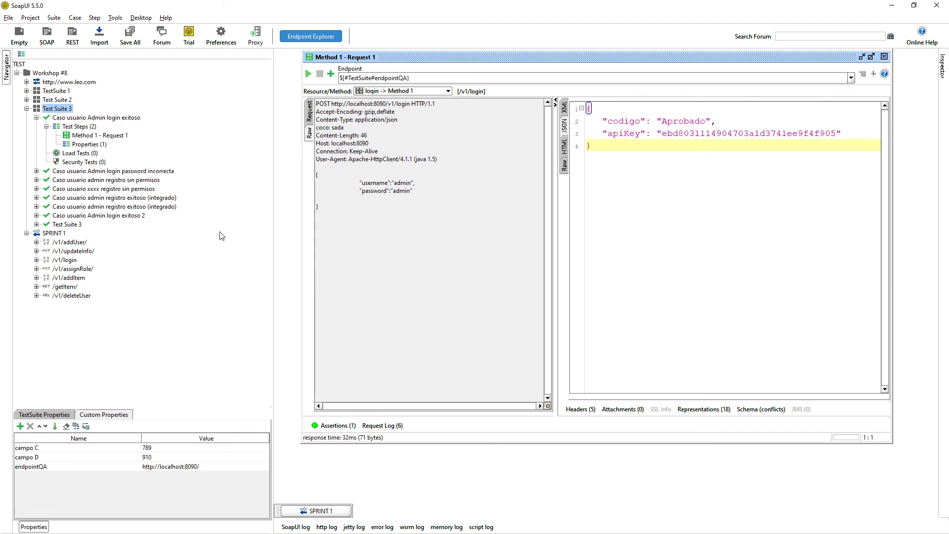
pyautogui.click(221, 37)
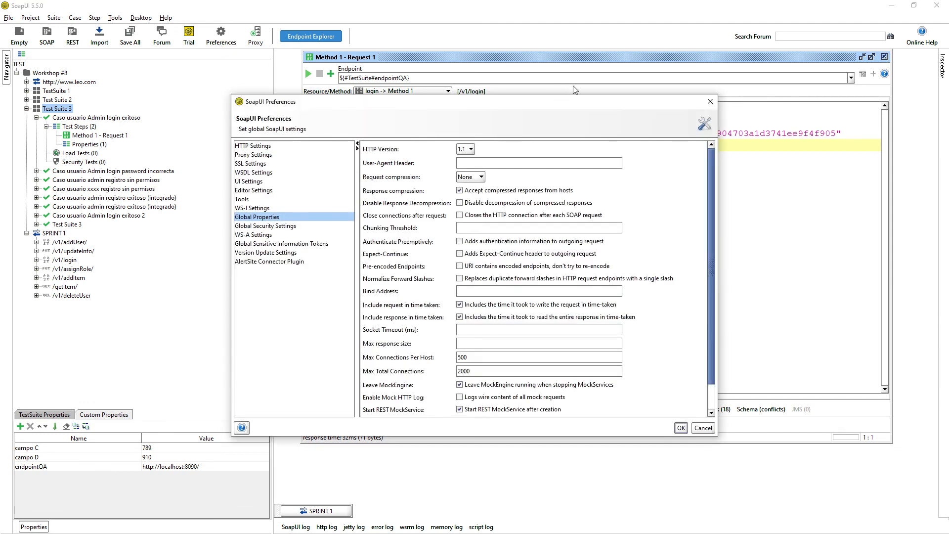
pyautogui.click(710, 101)
pyautogui.click(143, 18)
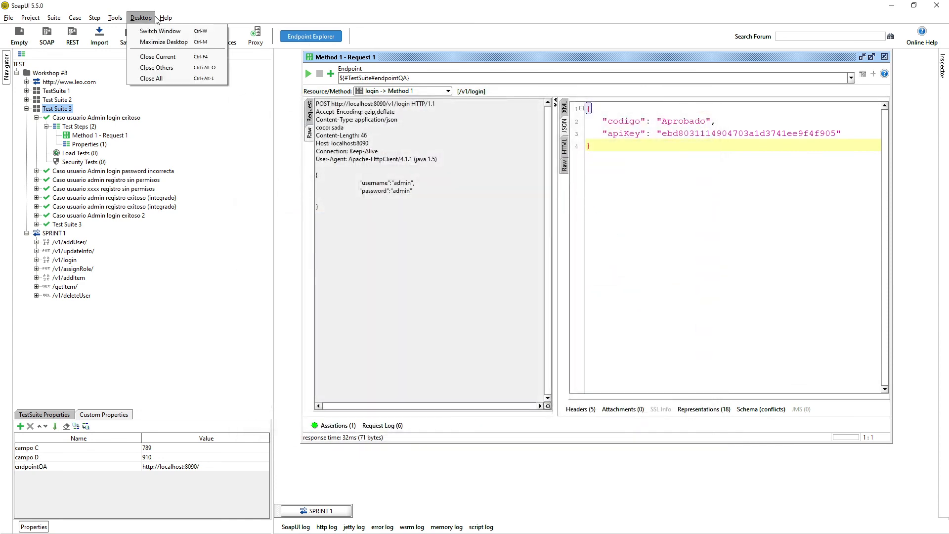
pyautogui.moveTo(163, 20)
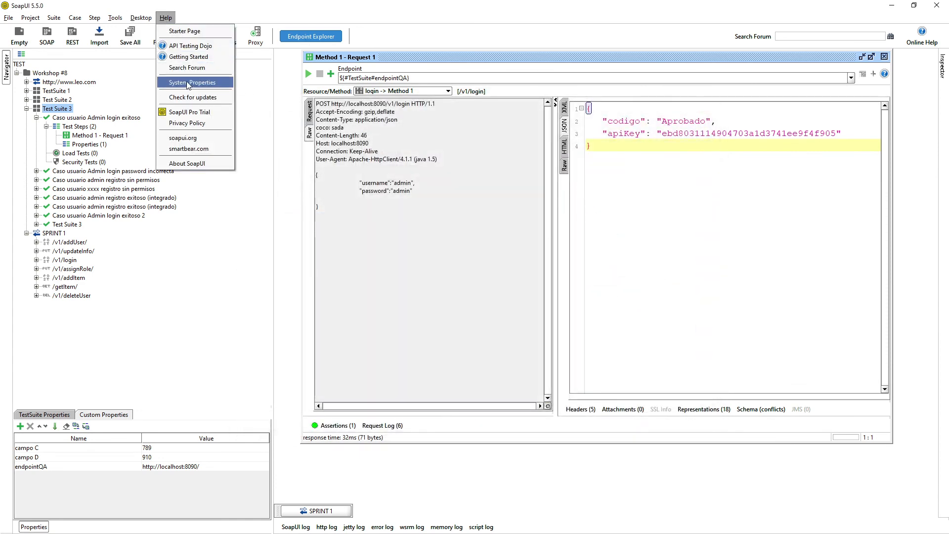
pyautogui.press('Escape')
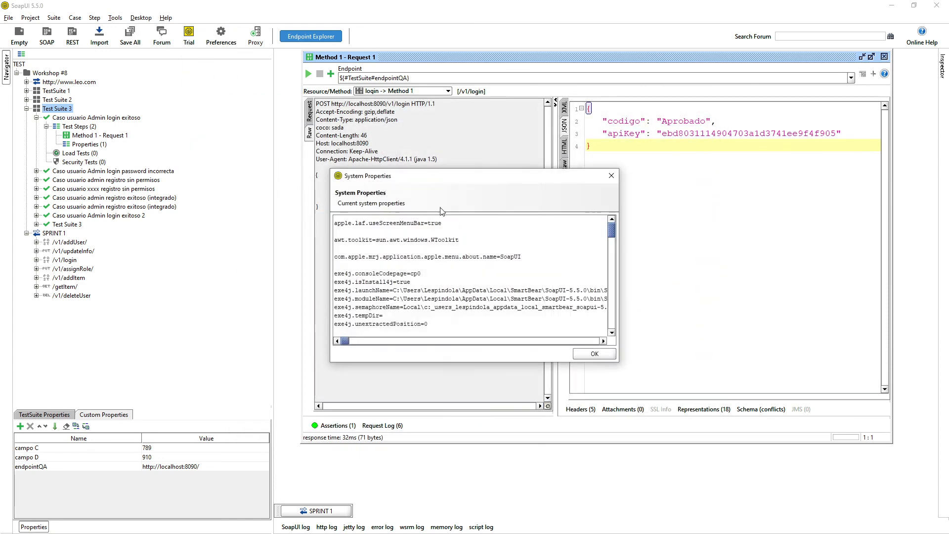
pyautogui.scroll(-5, 446, 315)
pyautogui.scroll(-10, 446, 315)
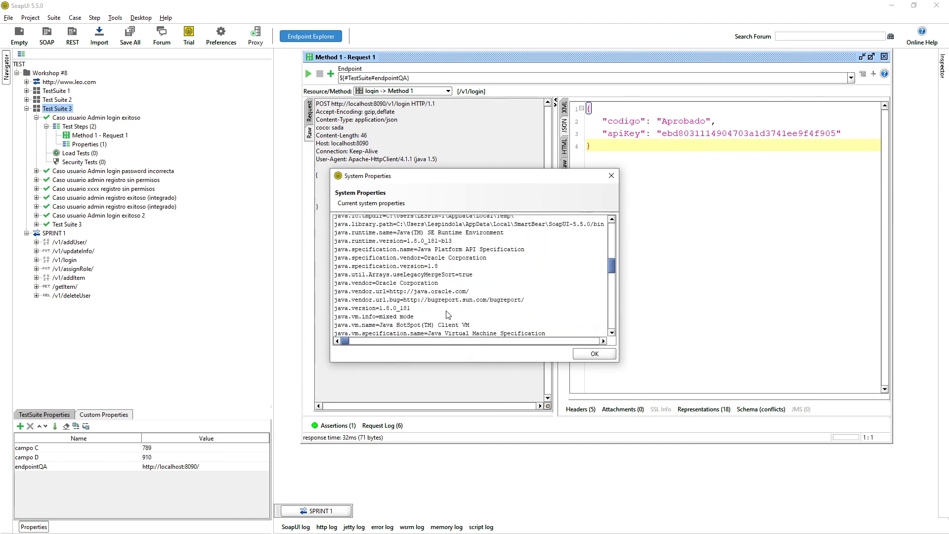
pyautogui.scroll(-8, 420, 313)
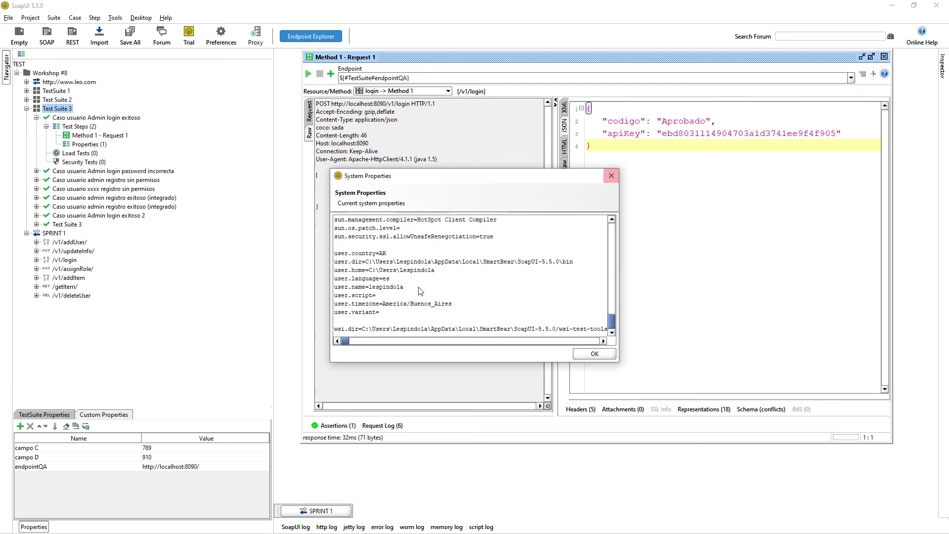
pyautogui.moveTo(399, 182); pyautogui.dragTo(407, 181)
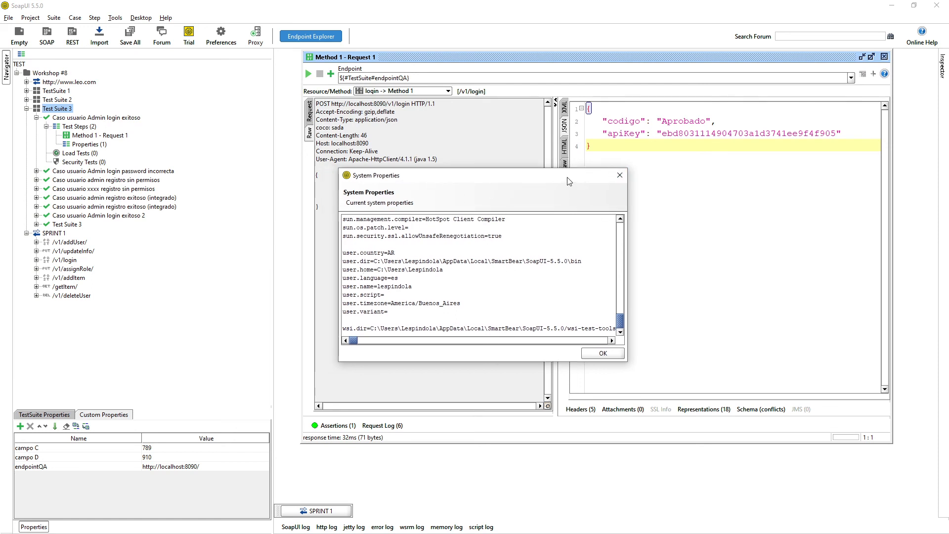
pyautogui.moveTo(568, 184); pyautogui.dragTo(560, 178)
pyautogui.click(610, 171)
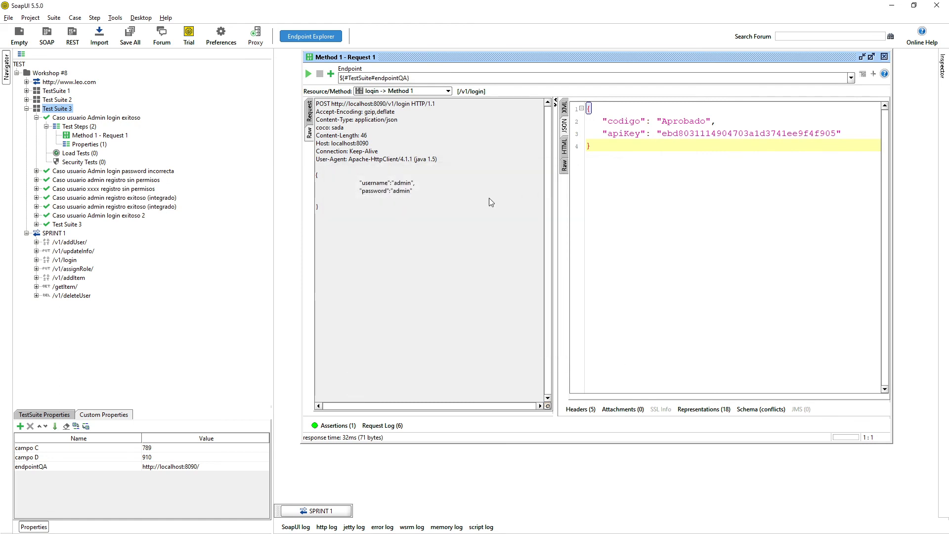